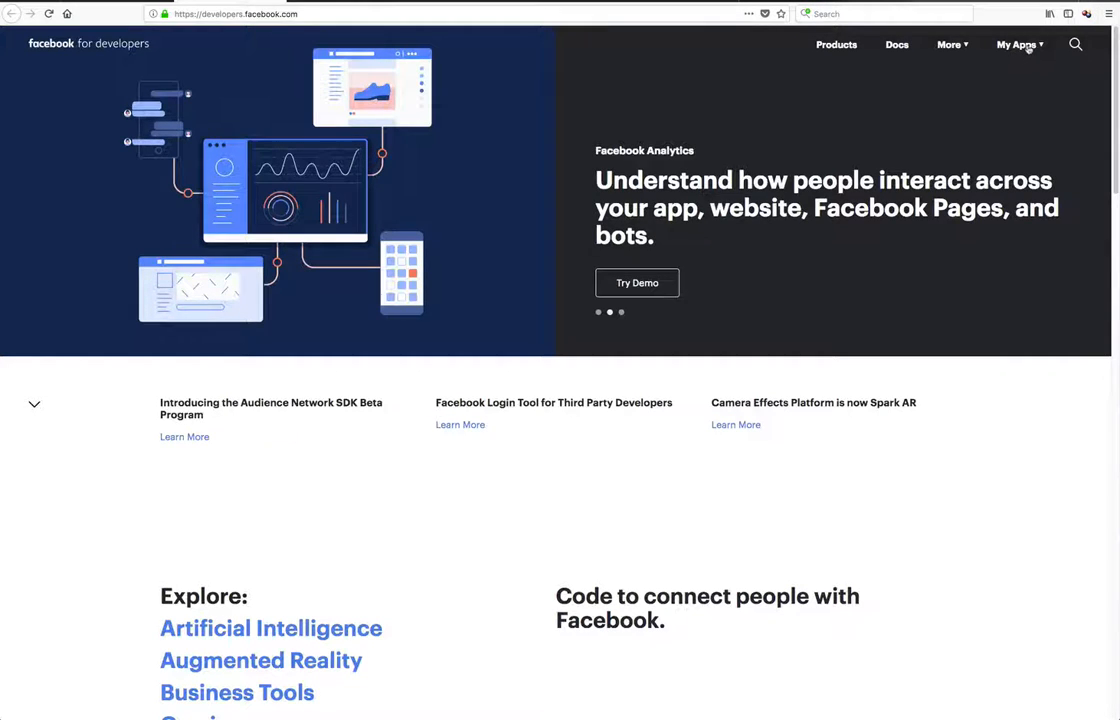
Start adding a new Facebook developer app and enter Property Search as its display name
left_click(1028, 47)
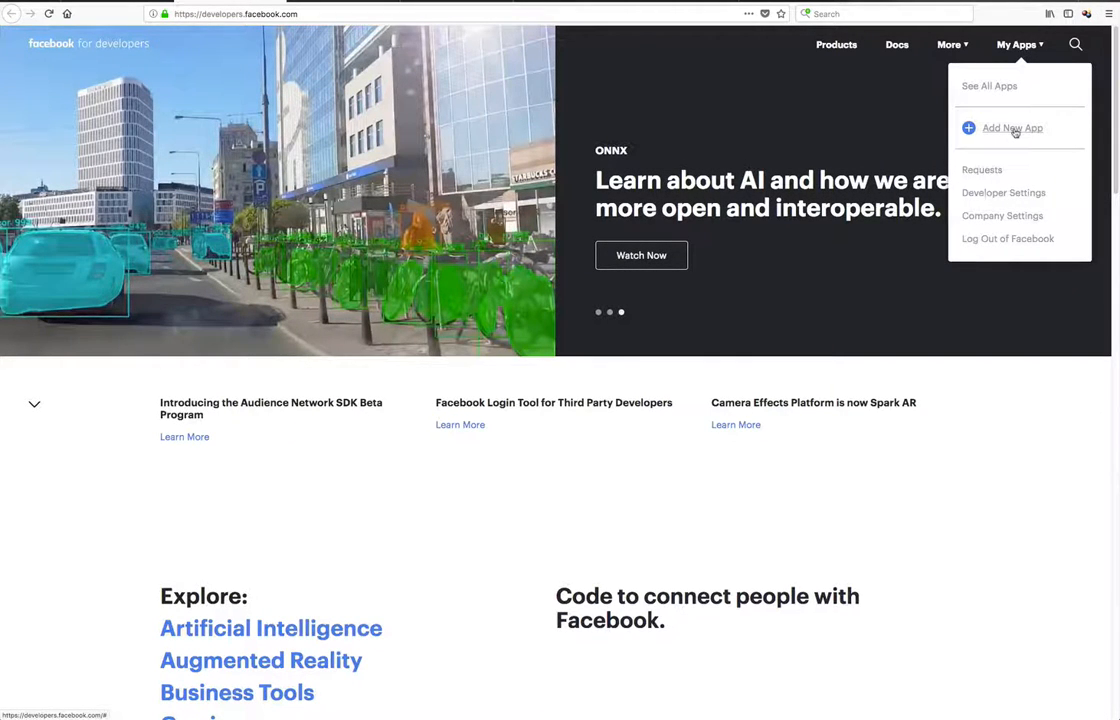
left_click(1012, 129)
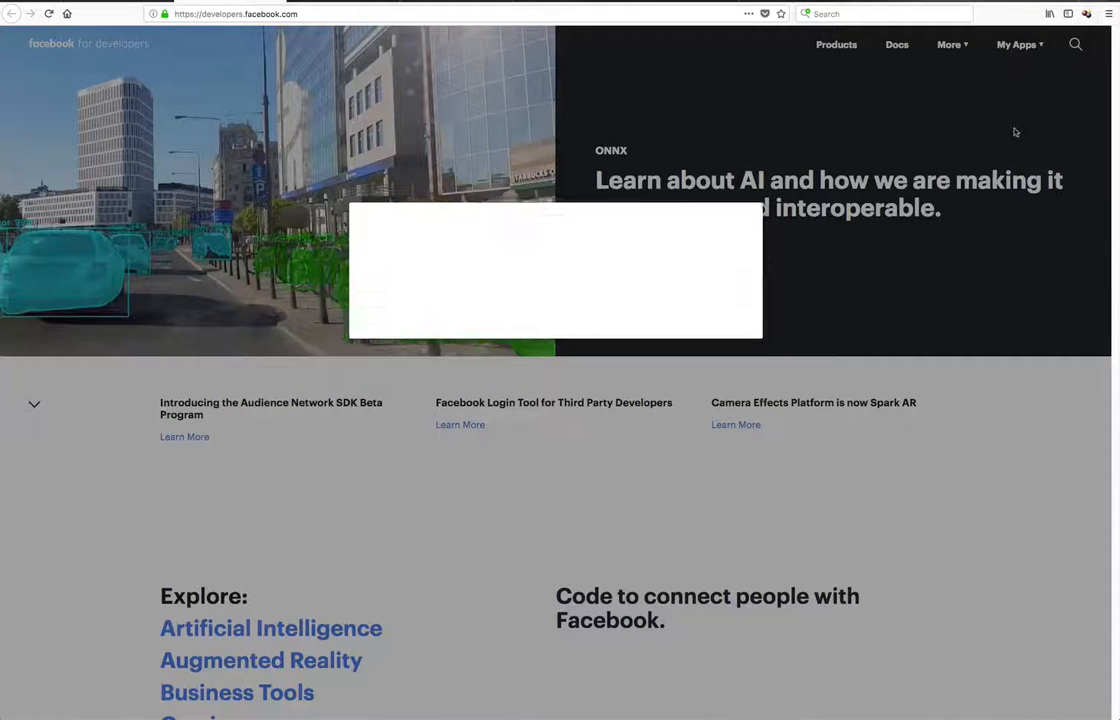
left_click(400, 284)
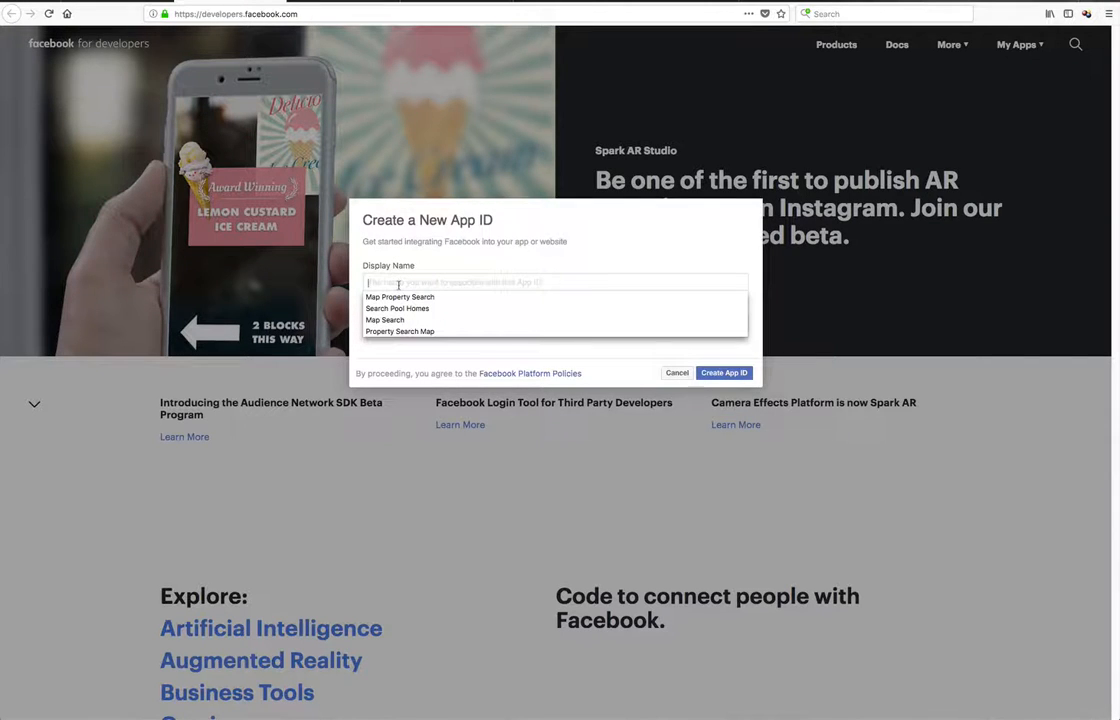
type("M")
key("BackSpace")
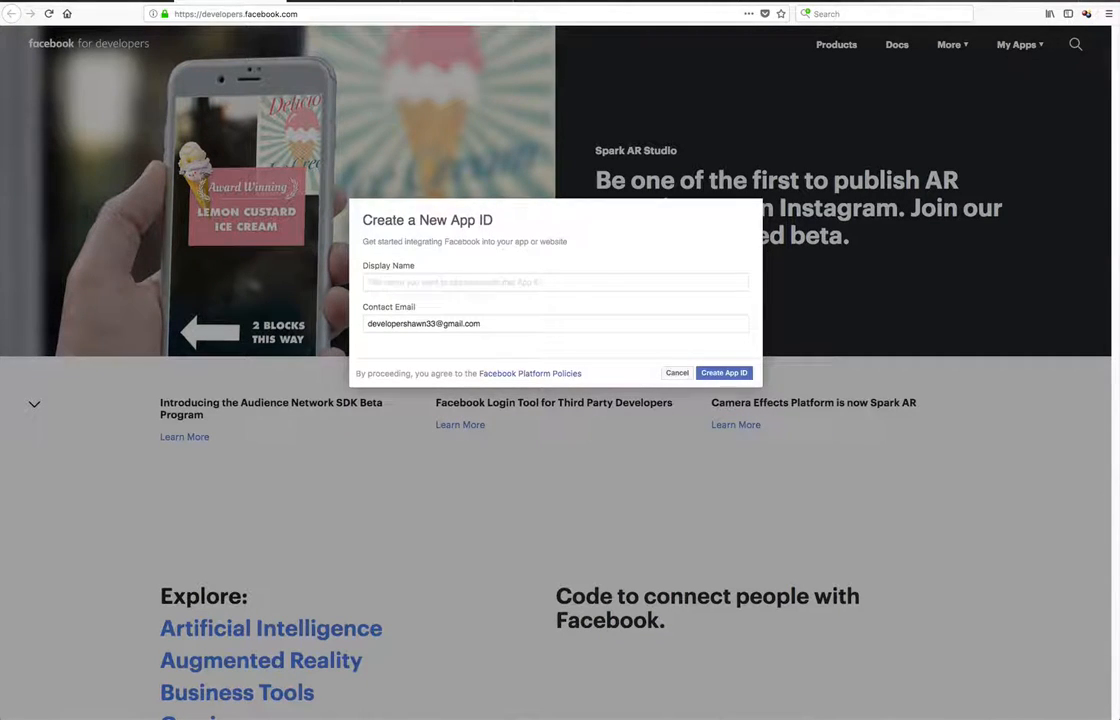
type("Property S")
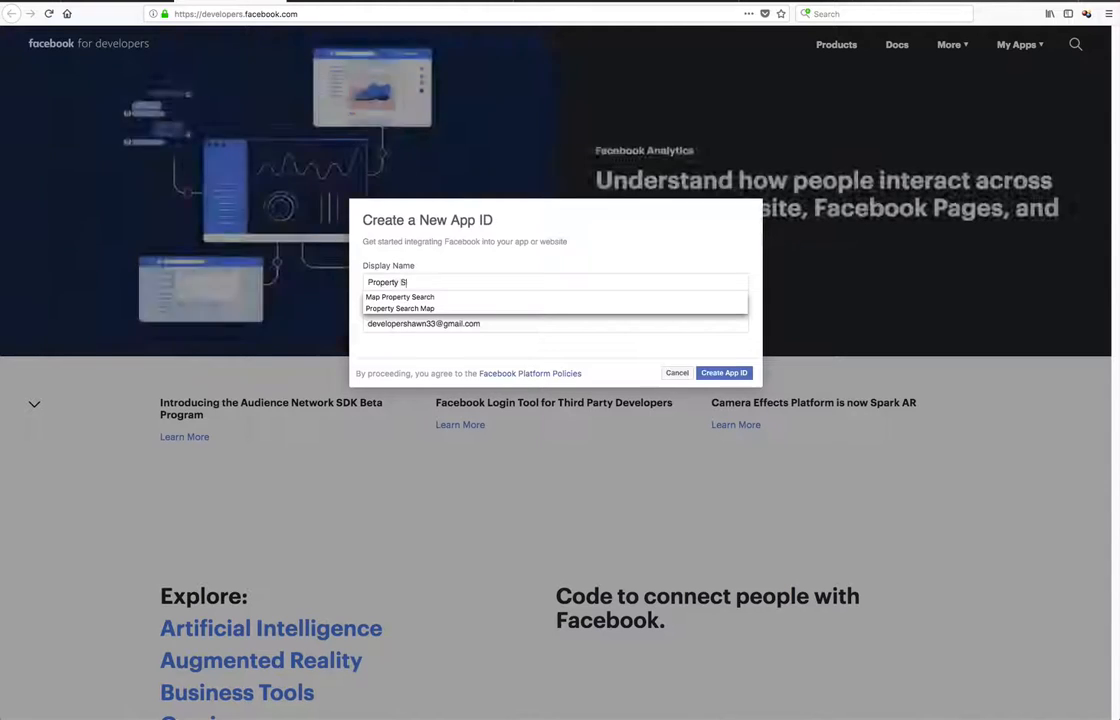
type("earch")
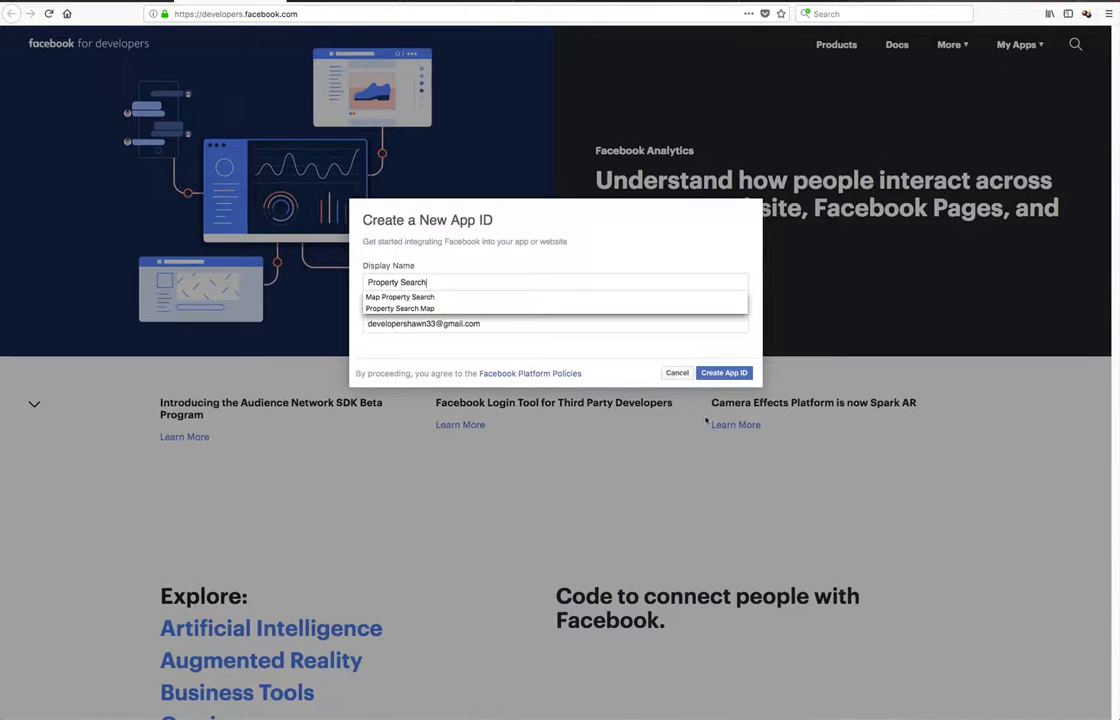
left_click(709, 345)
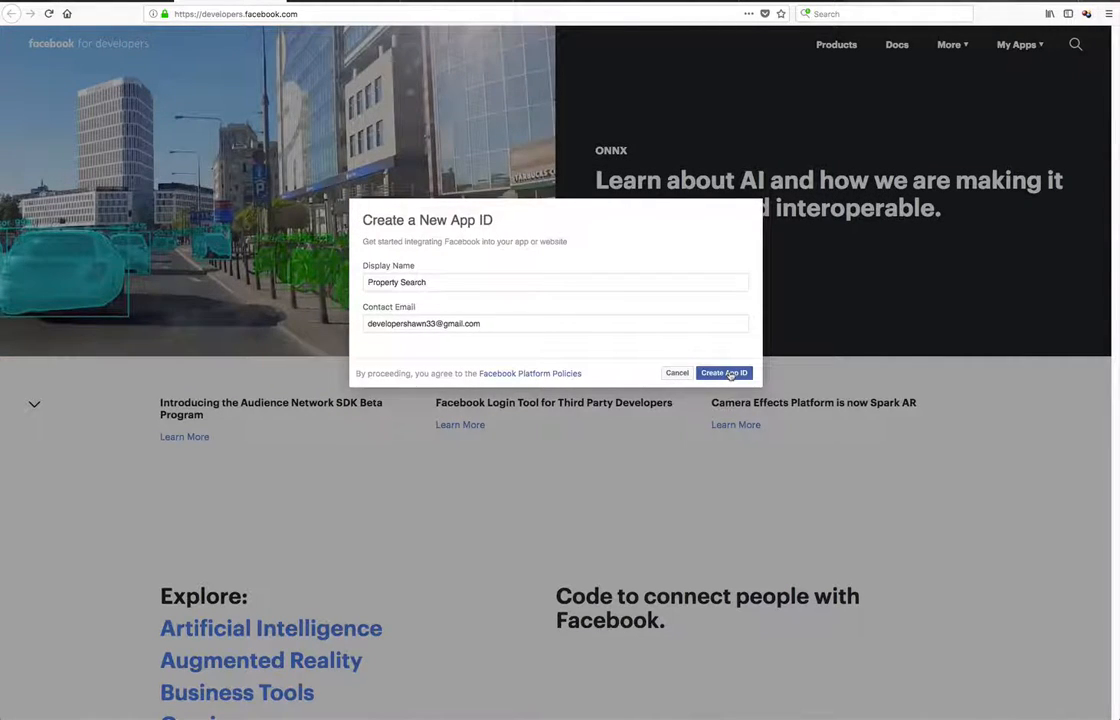
Create the app ID and complete the security check
left_click(730, 373)
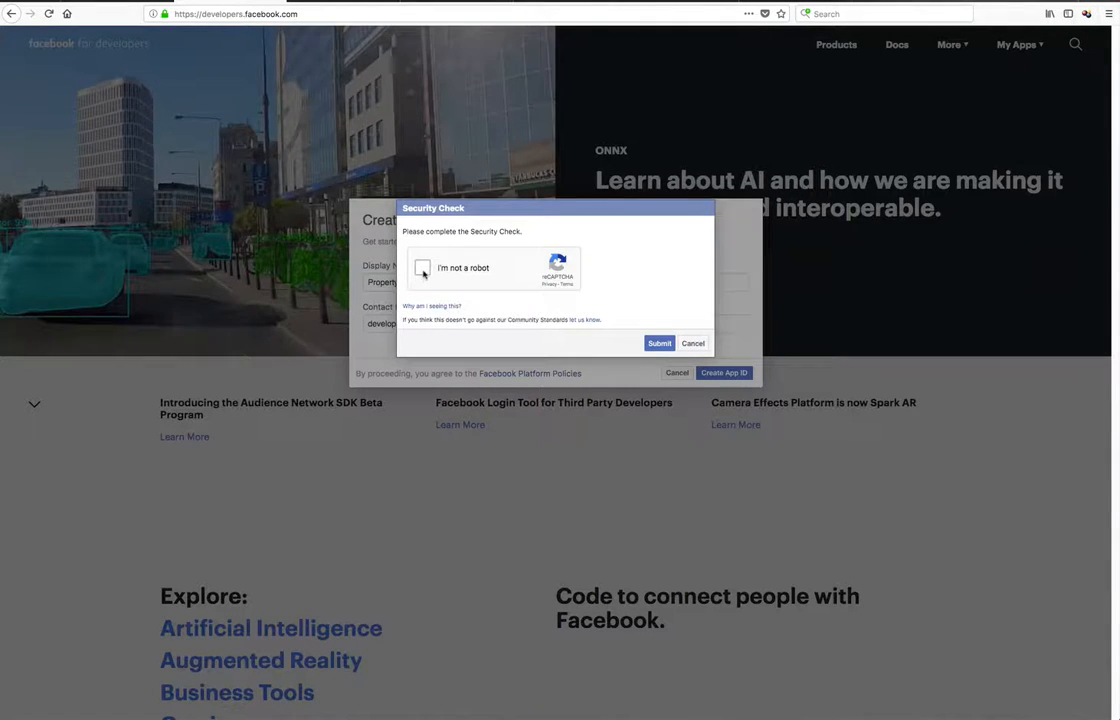
left_click(421, 268)
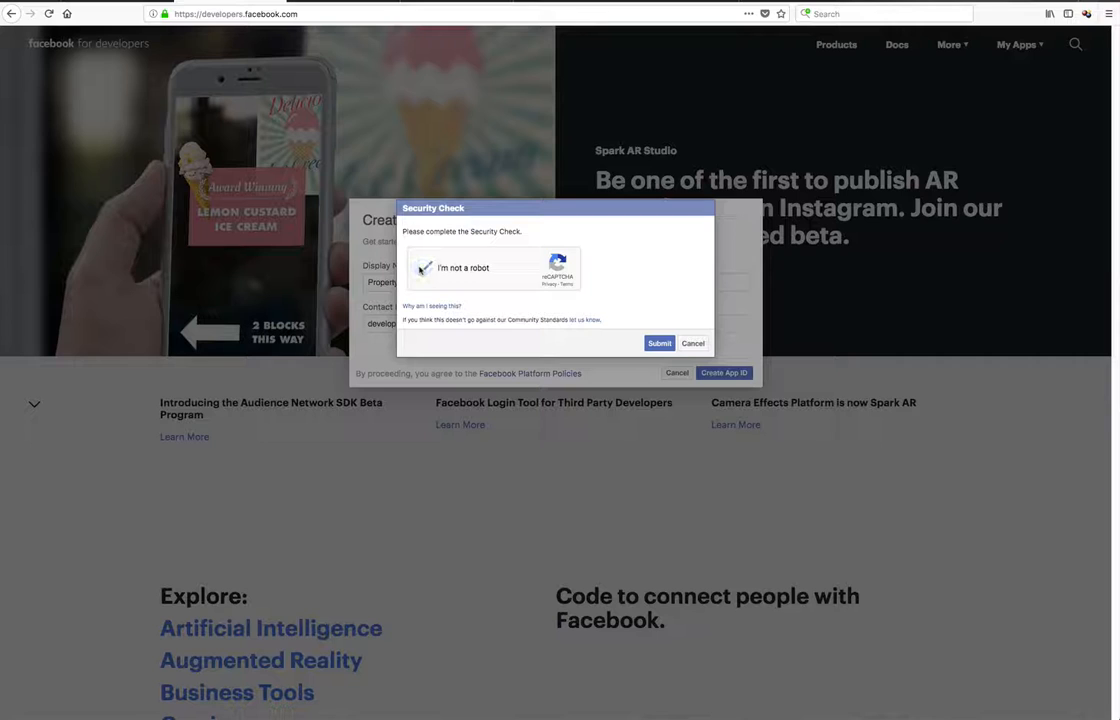
left_click(652, 343)
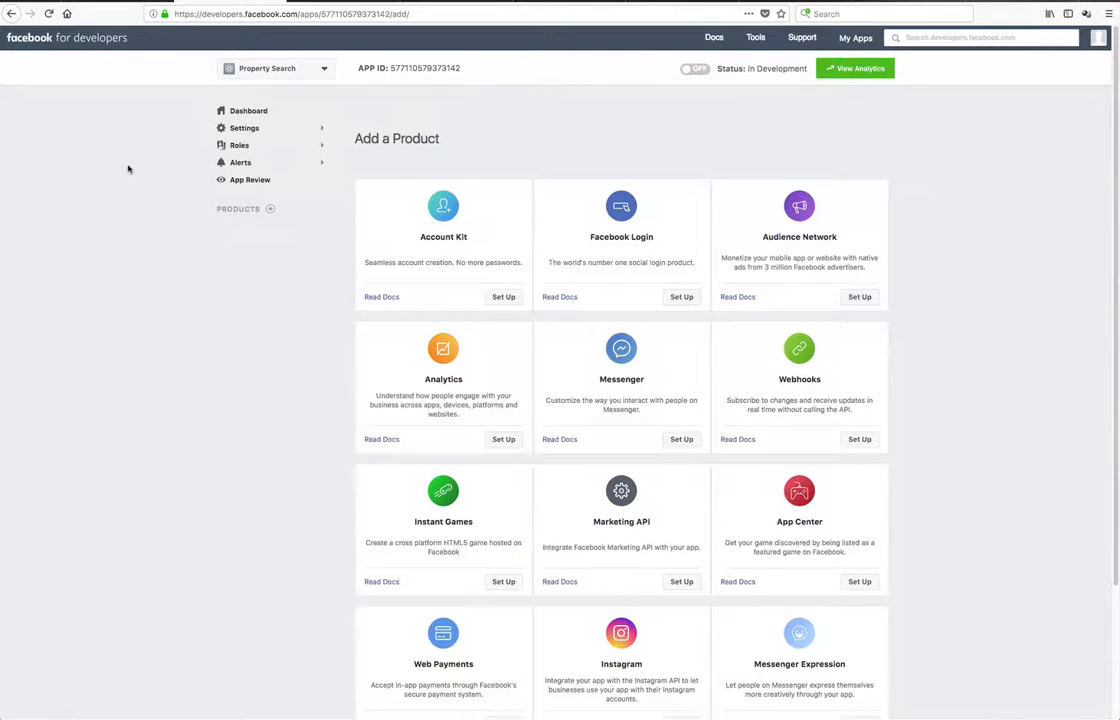
In the app's basic settings, set the category to Business and Pages and business use to Support my own business
left_click(251, 130)
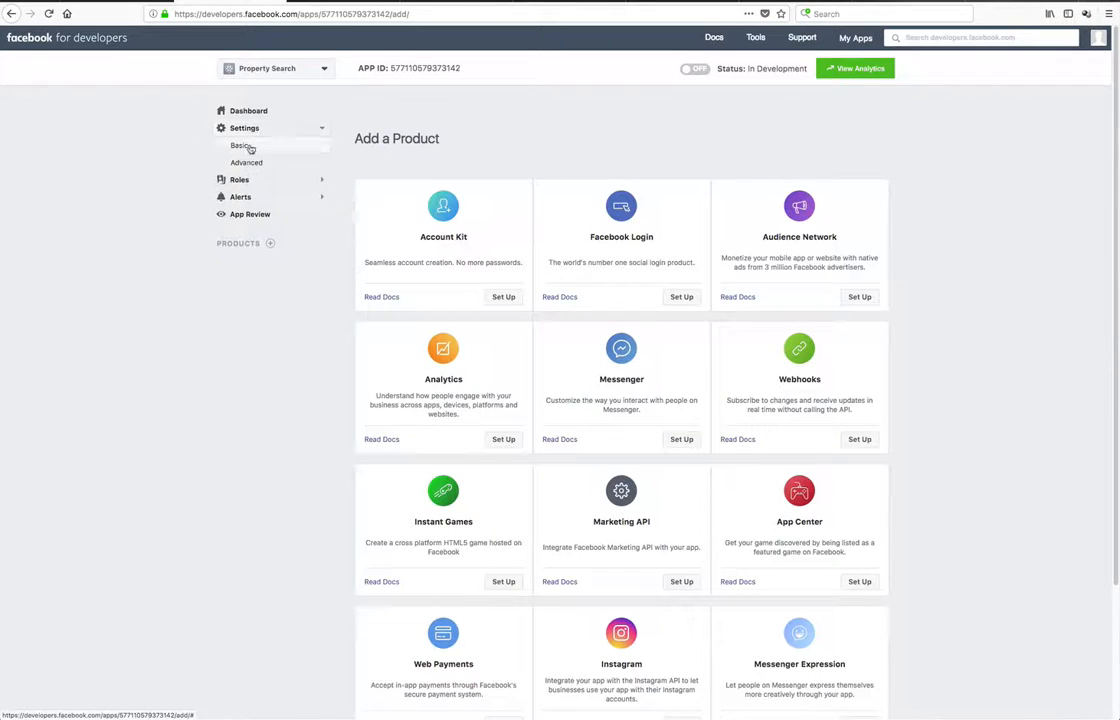
left_click(243, 149)
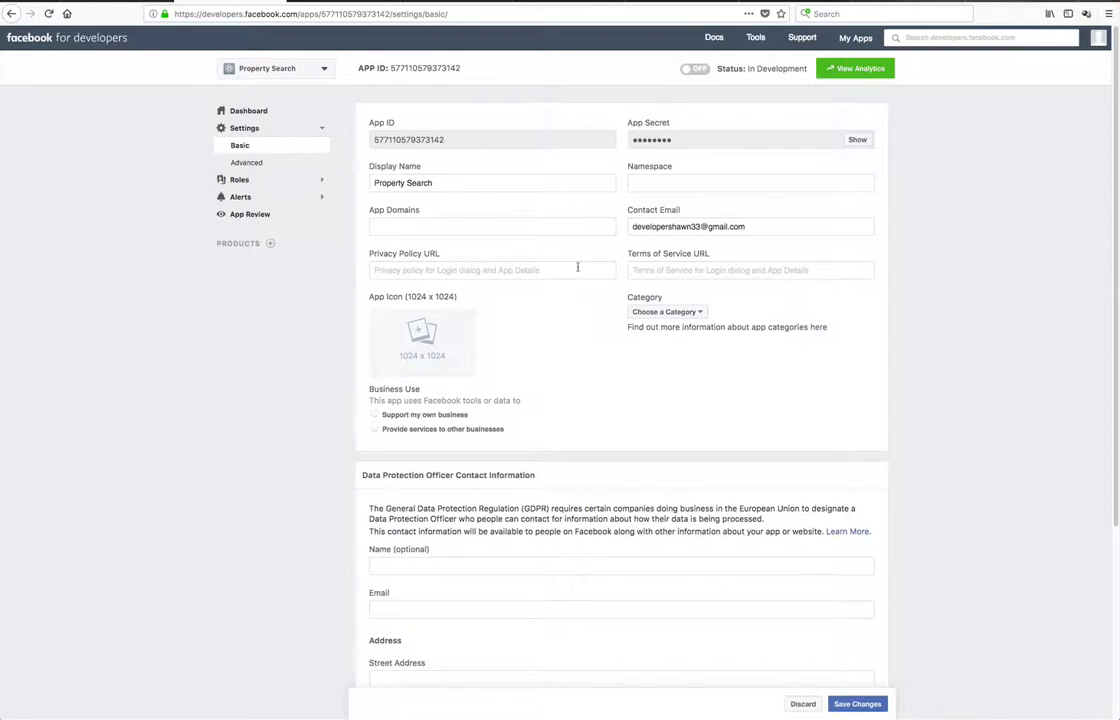
left_click(697, 314)
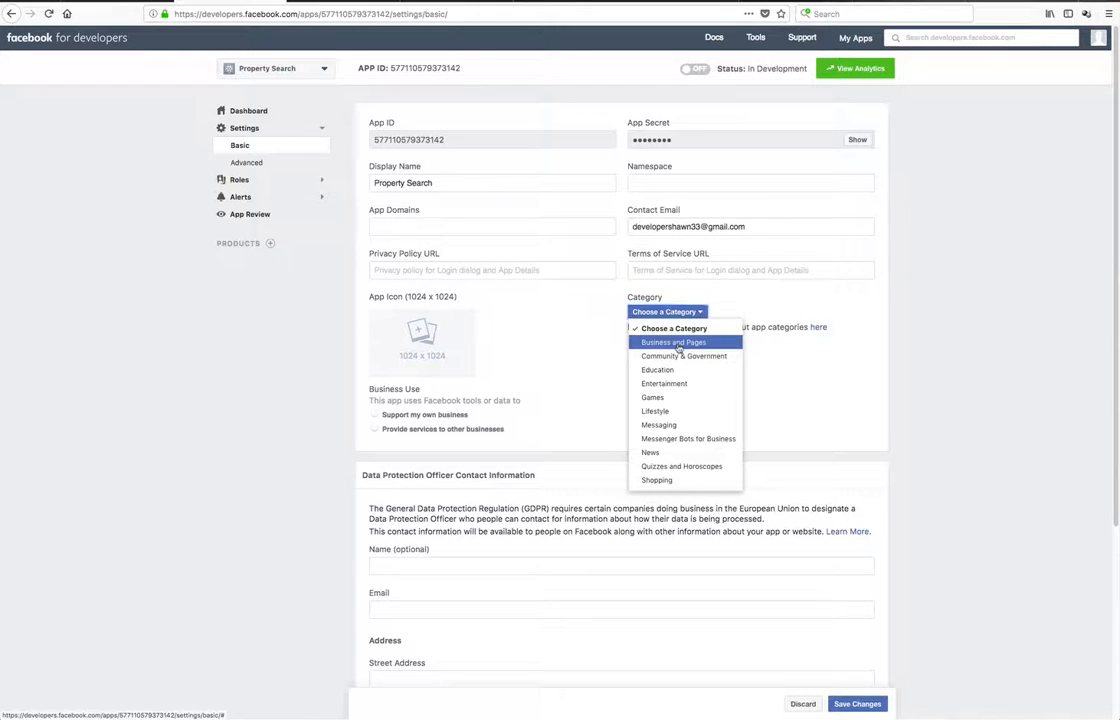
left_click(678, 343)
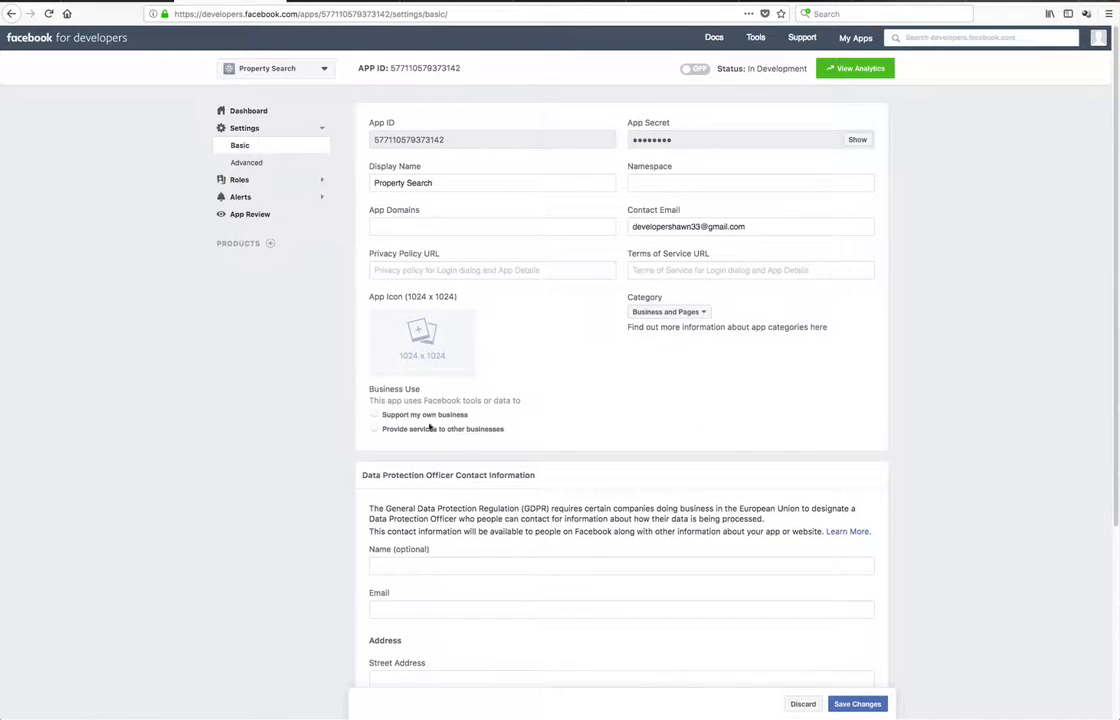
left_click(377, 415)
Switch to the Agent 3000 tab and open the live website from the website setup page
left_click(117, 1)
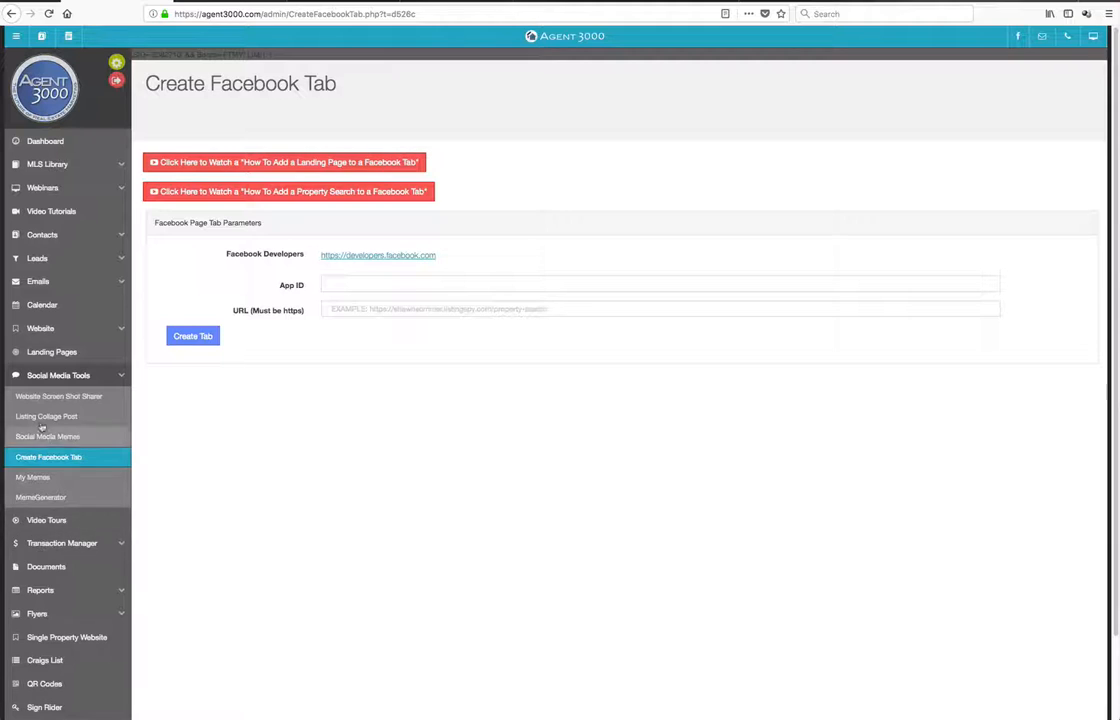
left_click(40, 328)
left_click(96, 393)
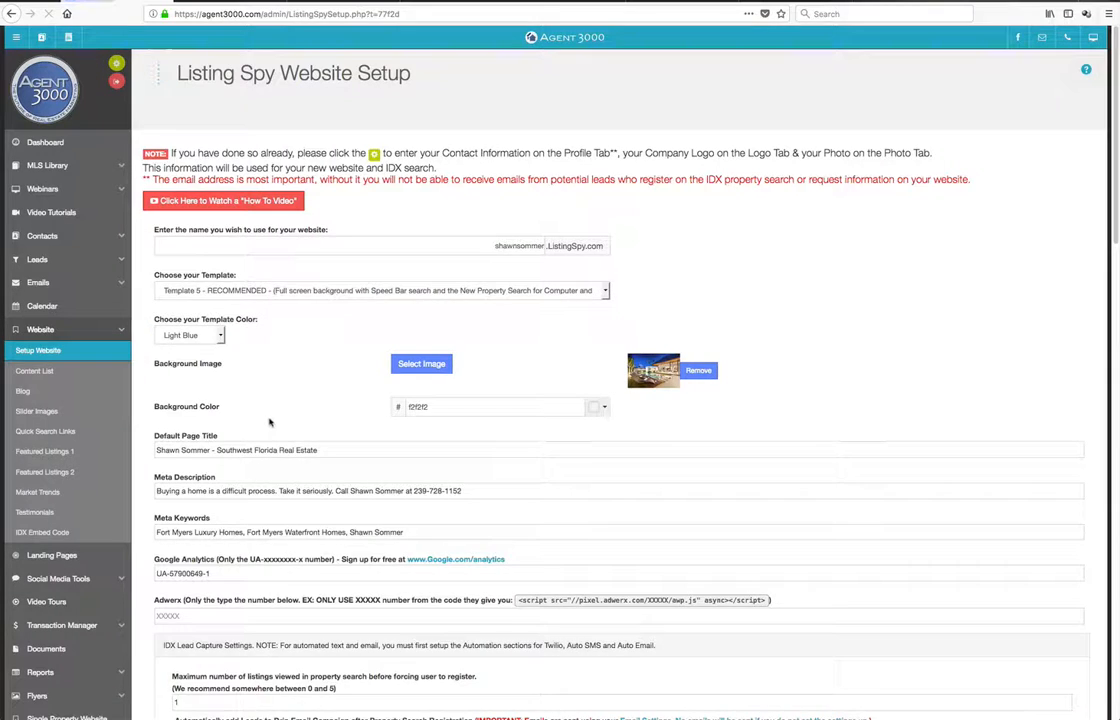
scroll(260, 428, "down", 20)
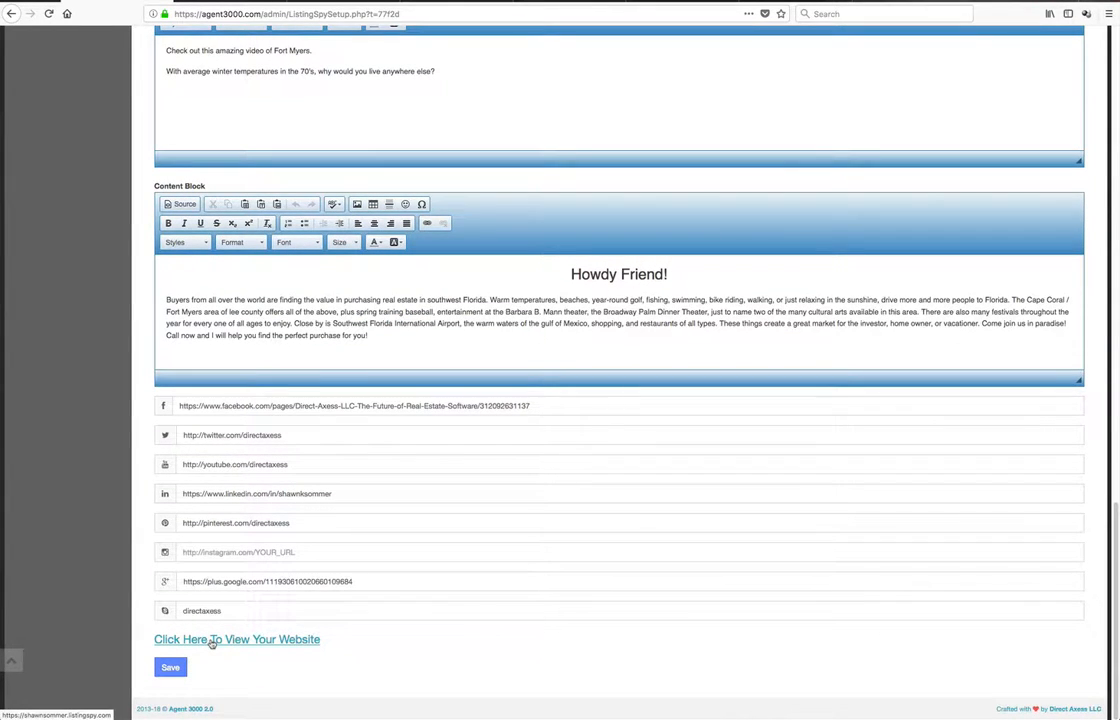
left_click(211, 641)
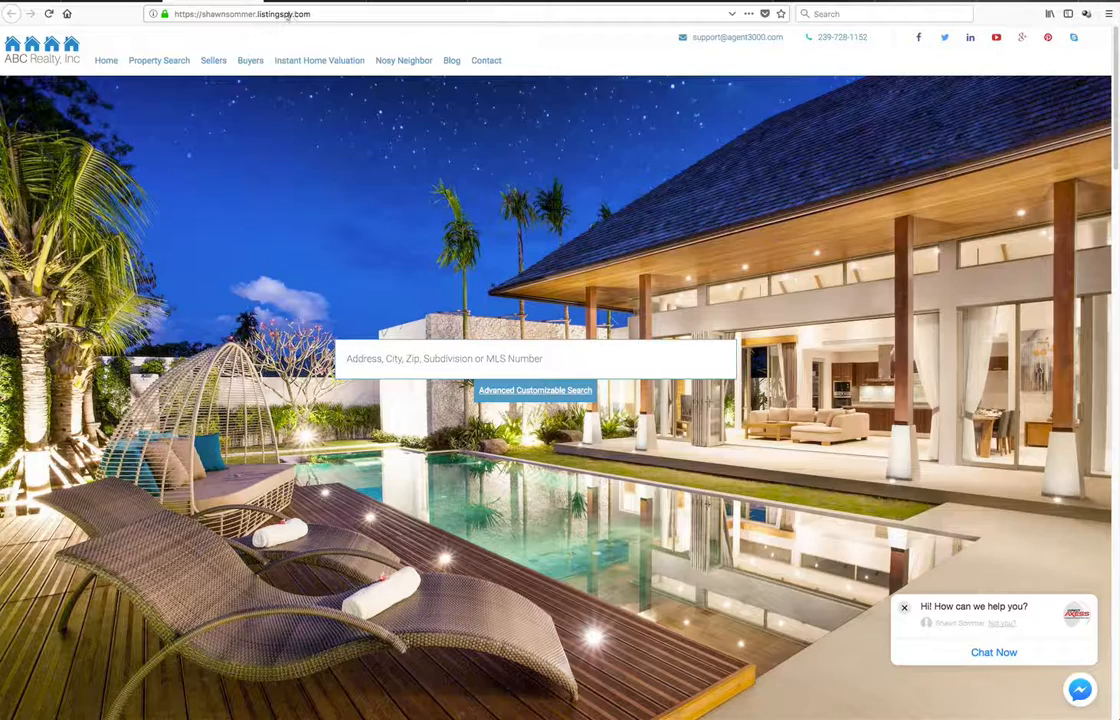
Open the website's /privacy page
left_click(337, 14)
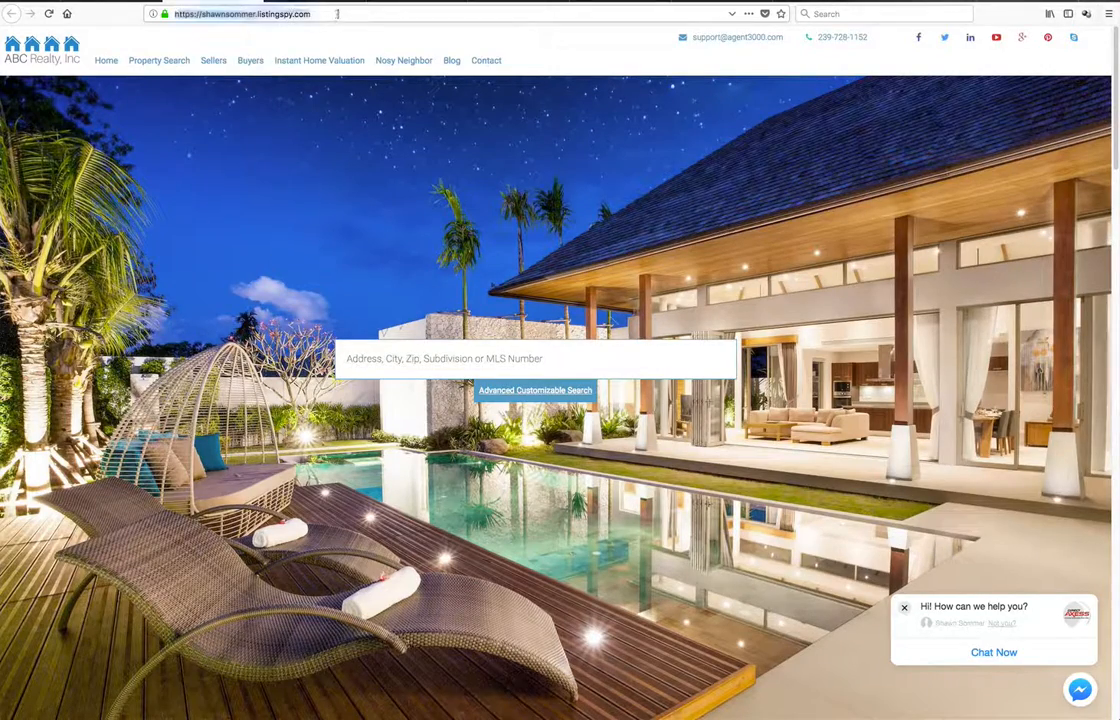
left_click(337, 14)
type("/p")
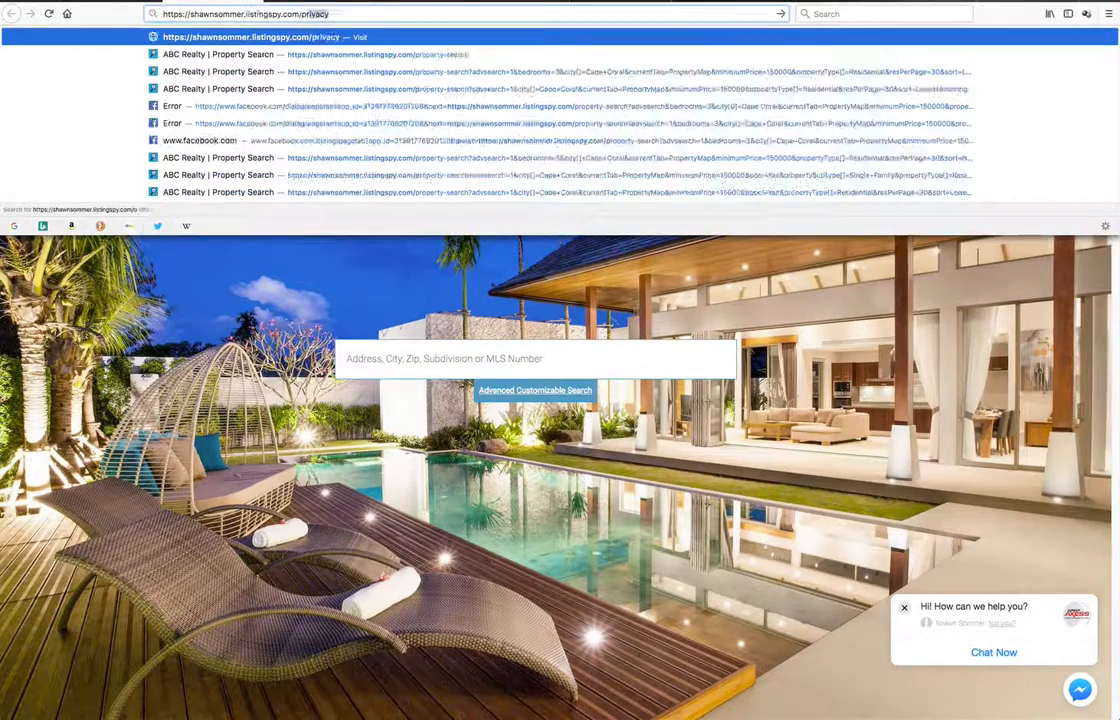
type("rivacy")
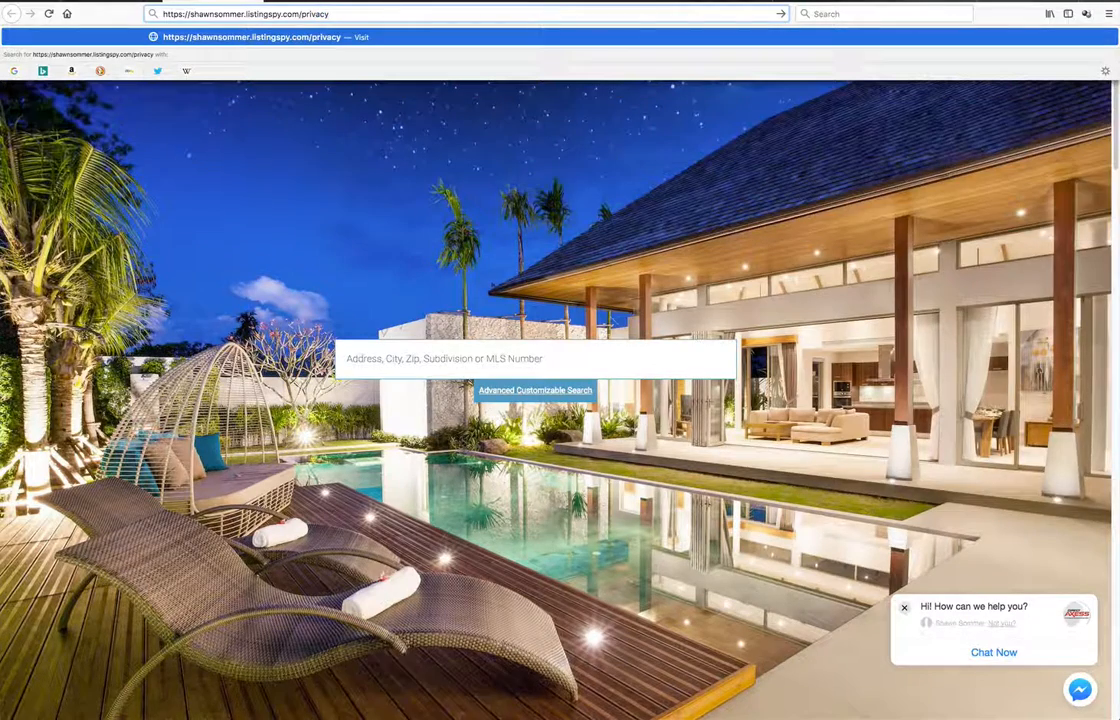
key("Return")
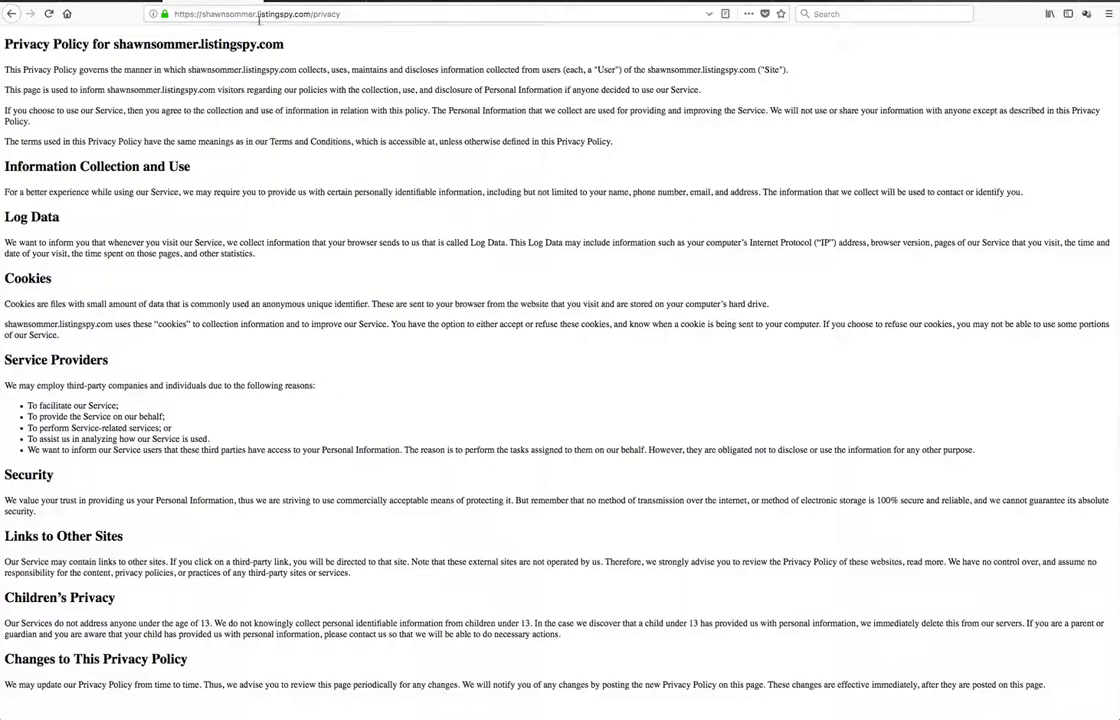
Copy the privacy page's full web address
left_click(265, 14)
right_click(267, 8)
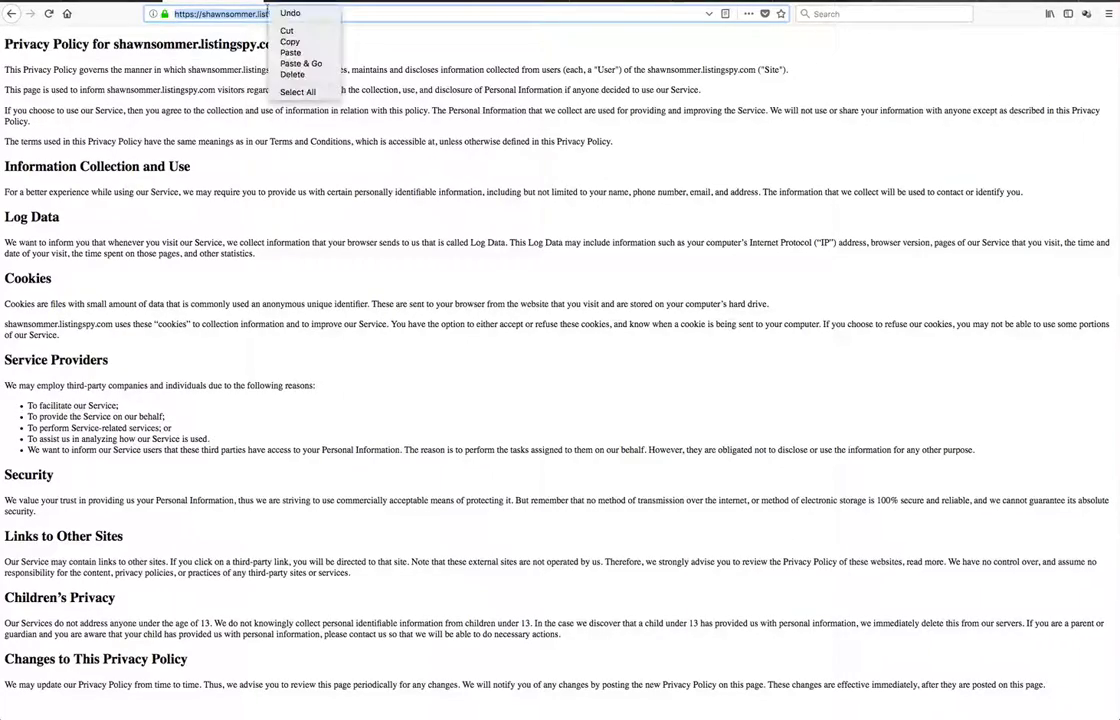
left_click(287, 43)
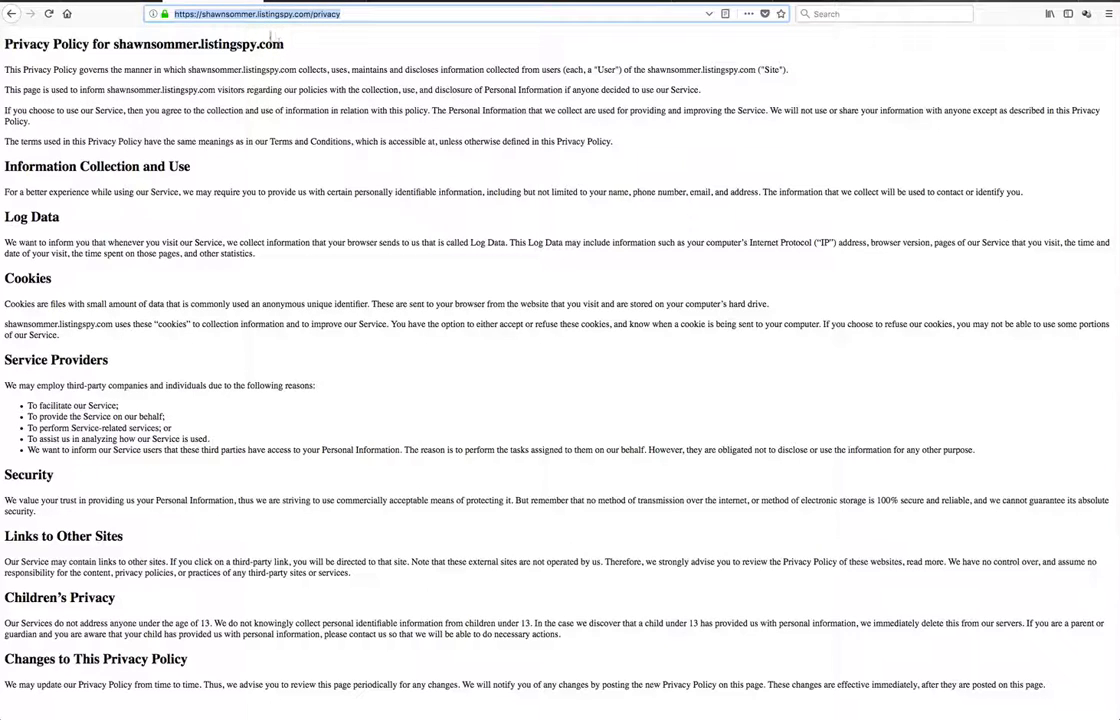
Return to the app settings and paste the privacy page address into the Privacy Policy URL field
left_click(440, 4)
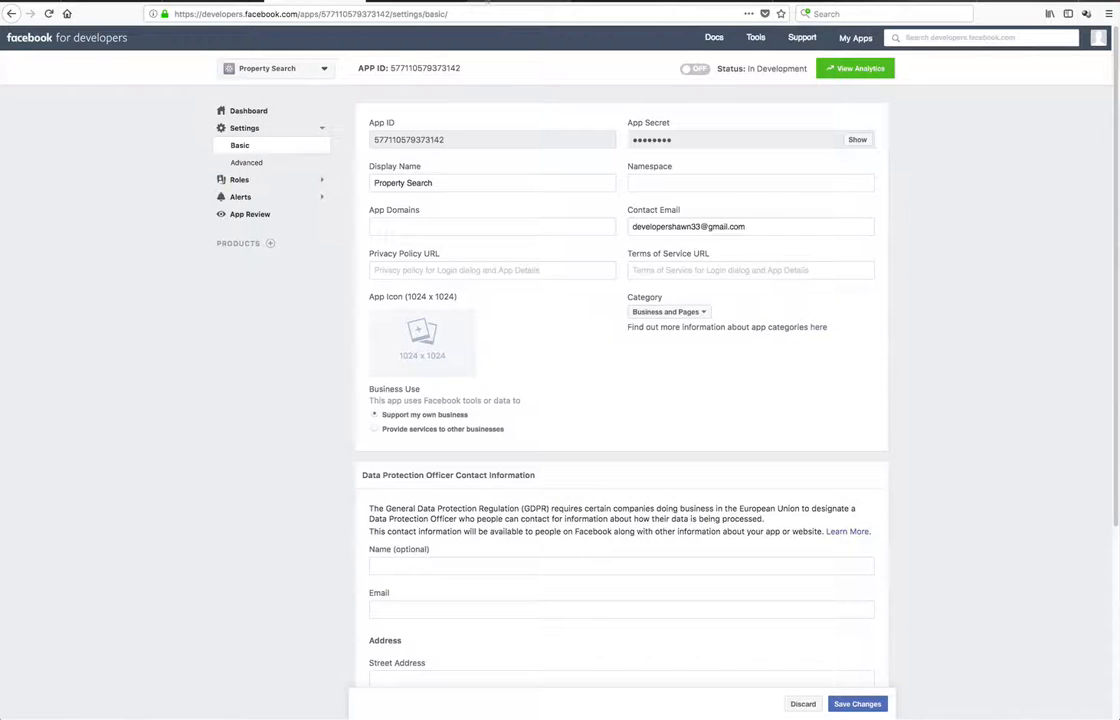
left_click(390, 270)
right_click(390, 270)
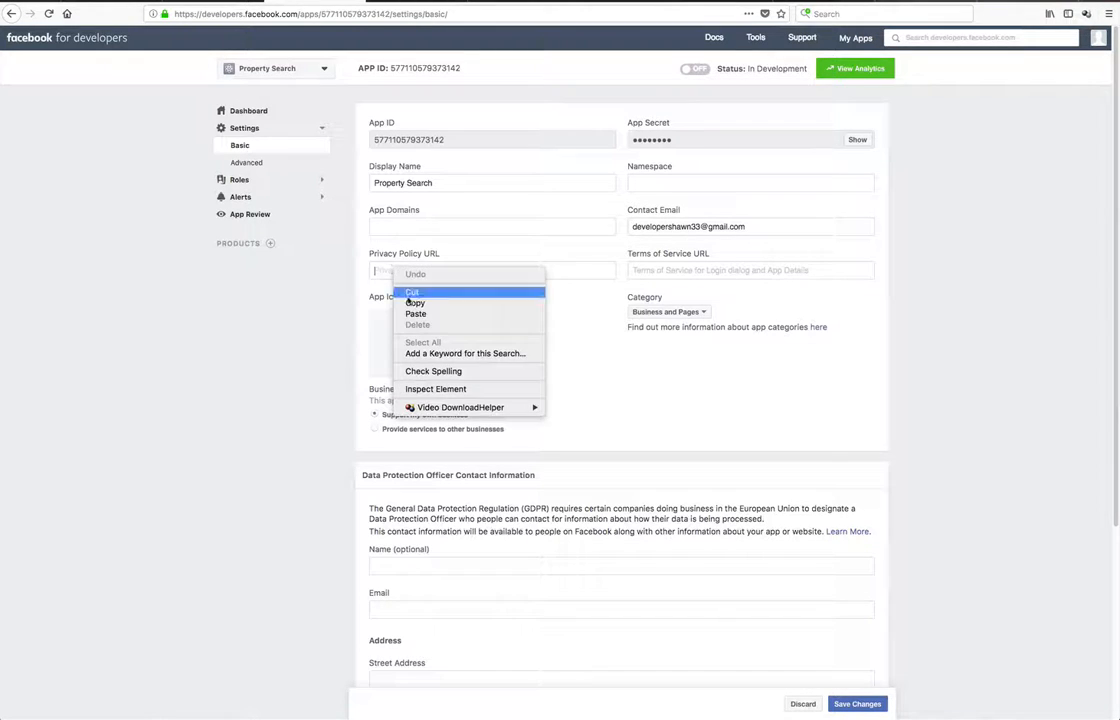
left_click(397, 313)
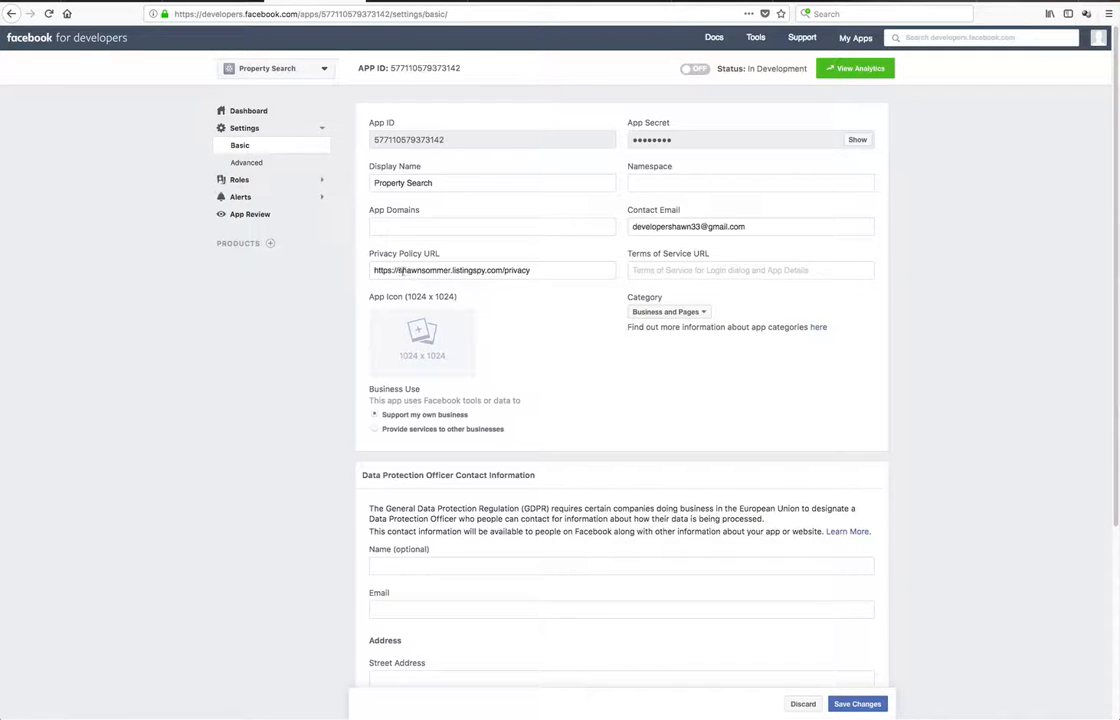
left_click_drag(398, 270, 502, 270)
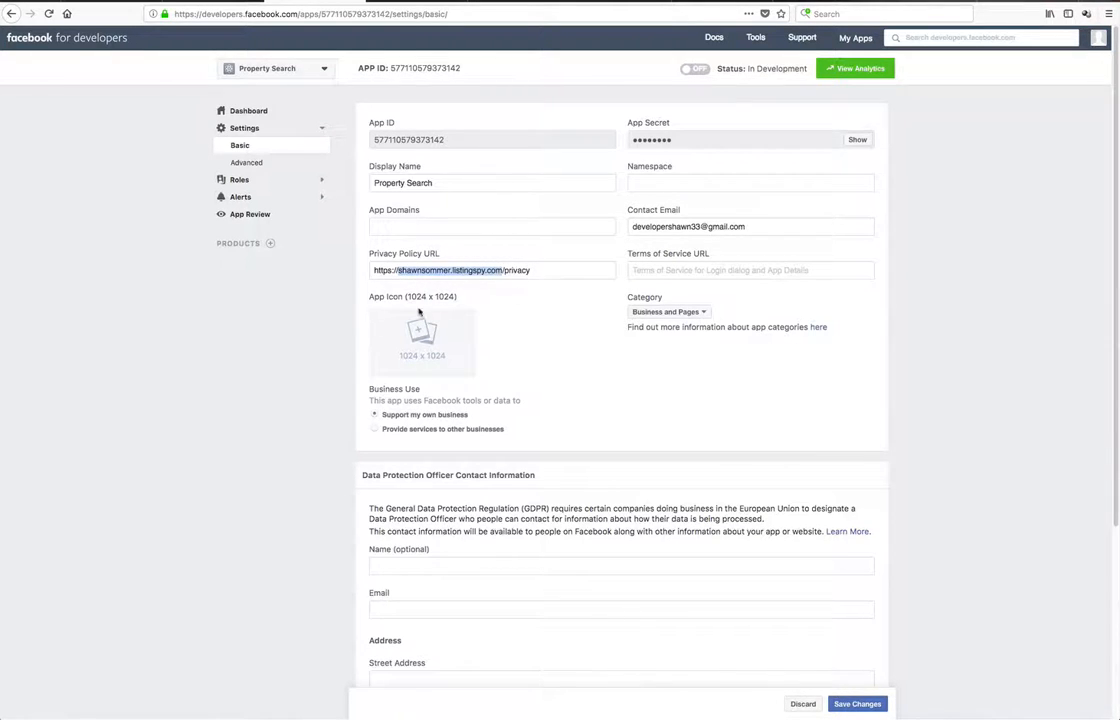
Add a Page Tab platform to the app
left_click(526, 359)
scroll(527, 354, "down", 5)
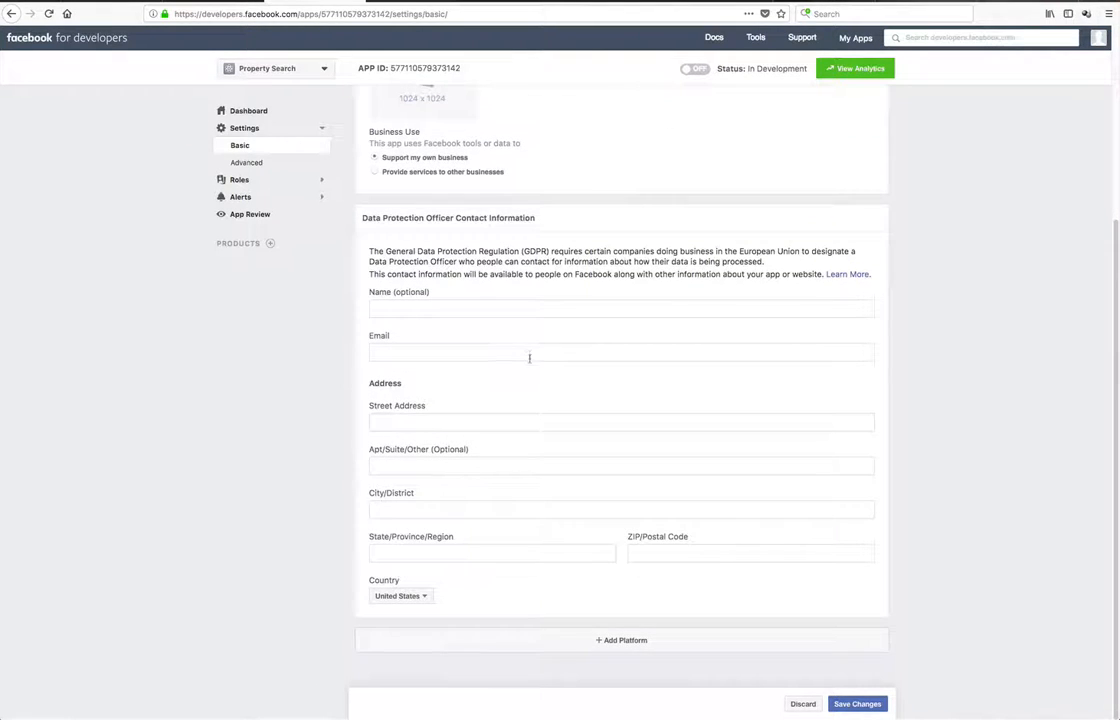
left_click(623, 643)
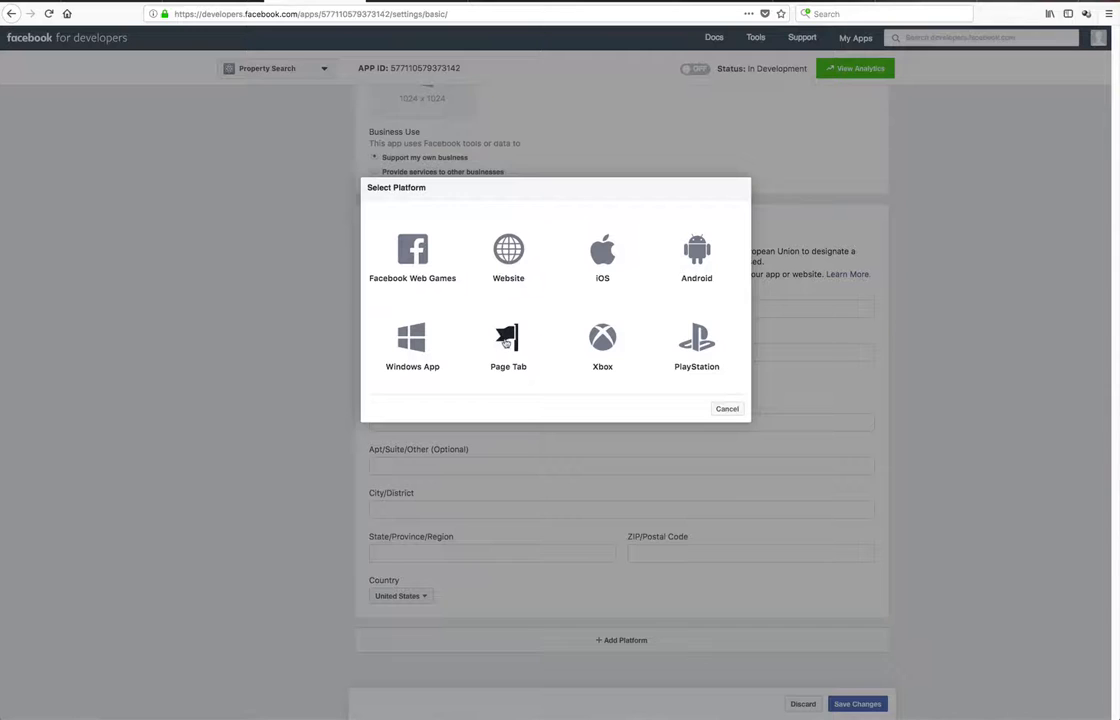
left_click(506, 343)
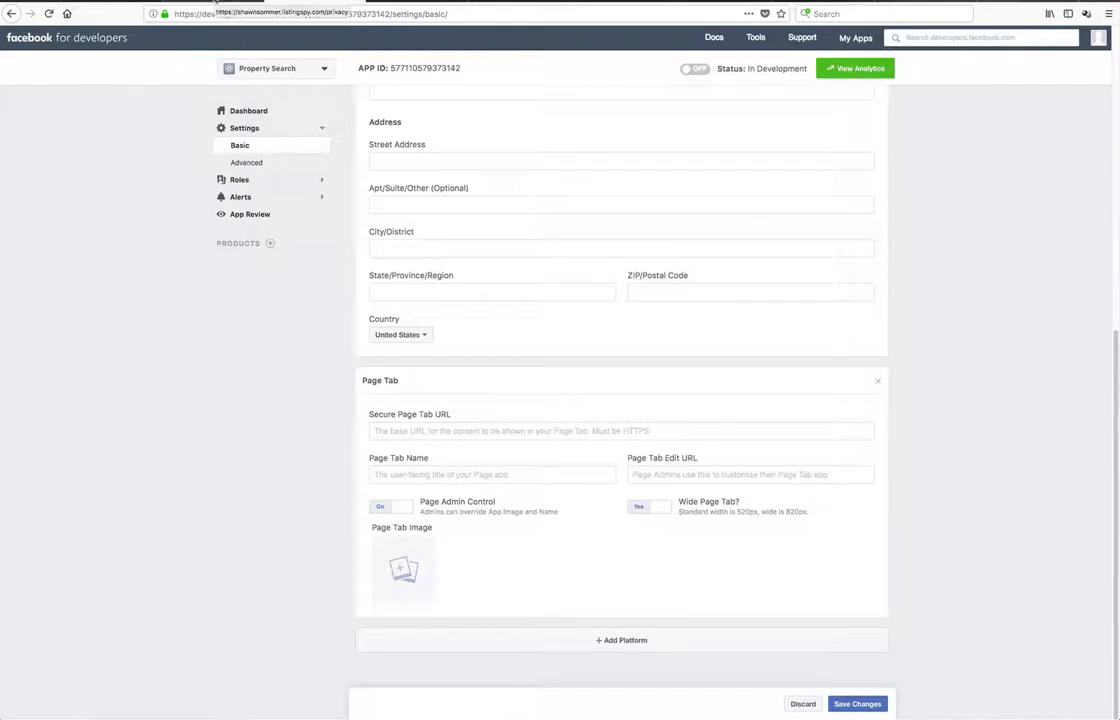
Open the realtor's website and go to its /pagetab page
left_click(112, 0)
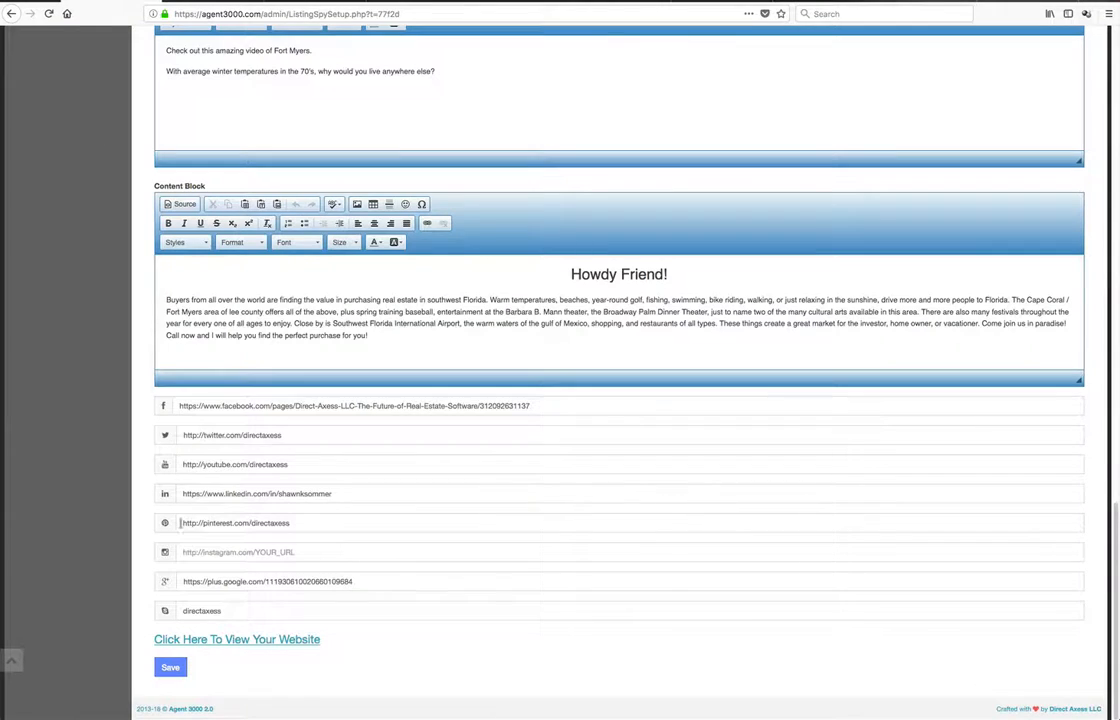
left_click(235, 640)
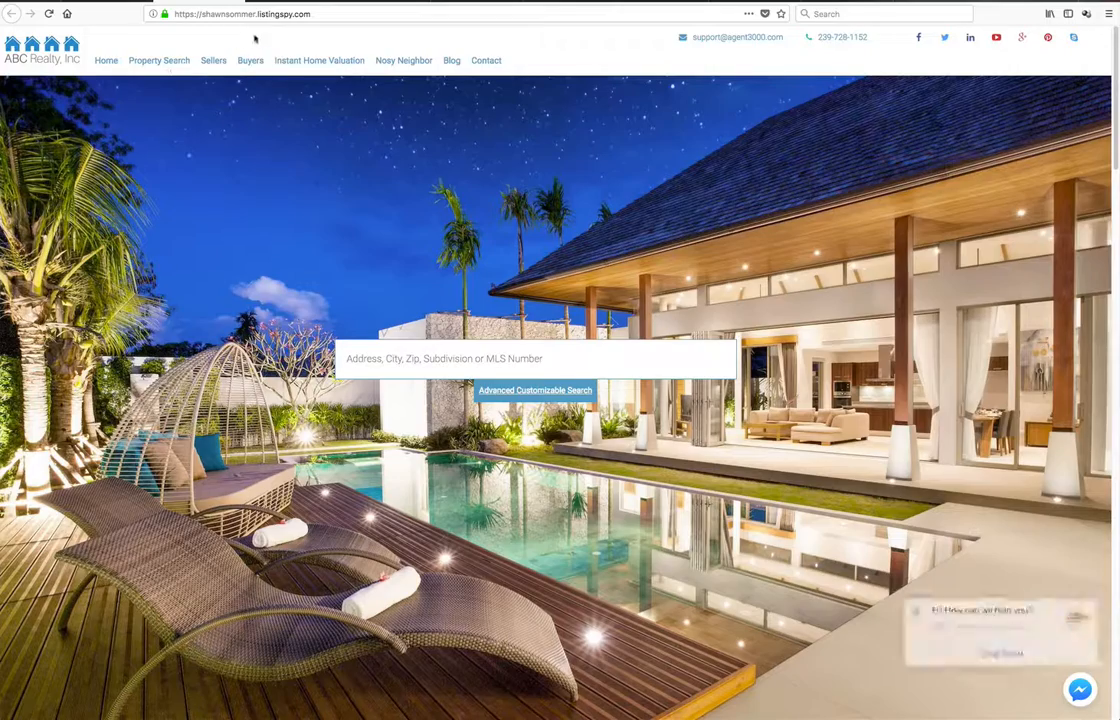
left_click(324, 14)
left_click(324, 14)
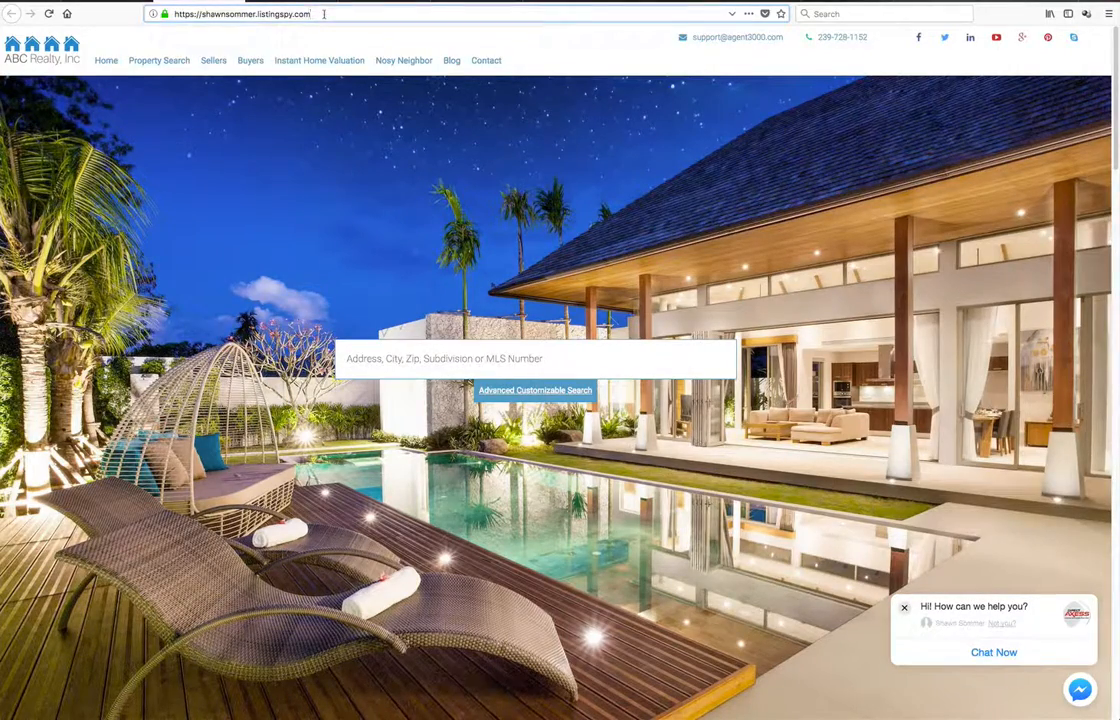
type("/page")
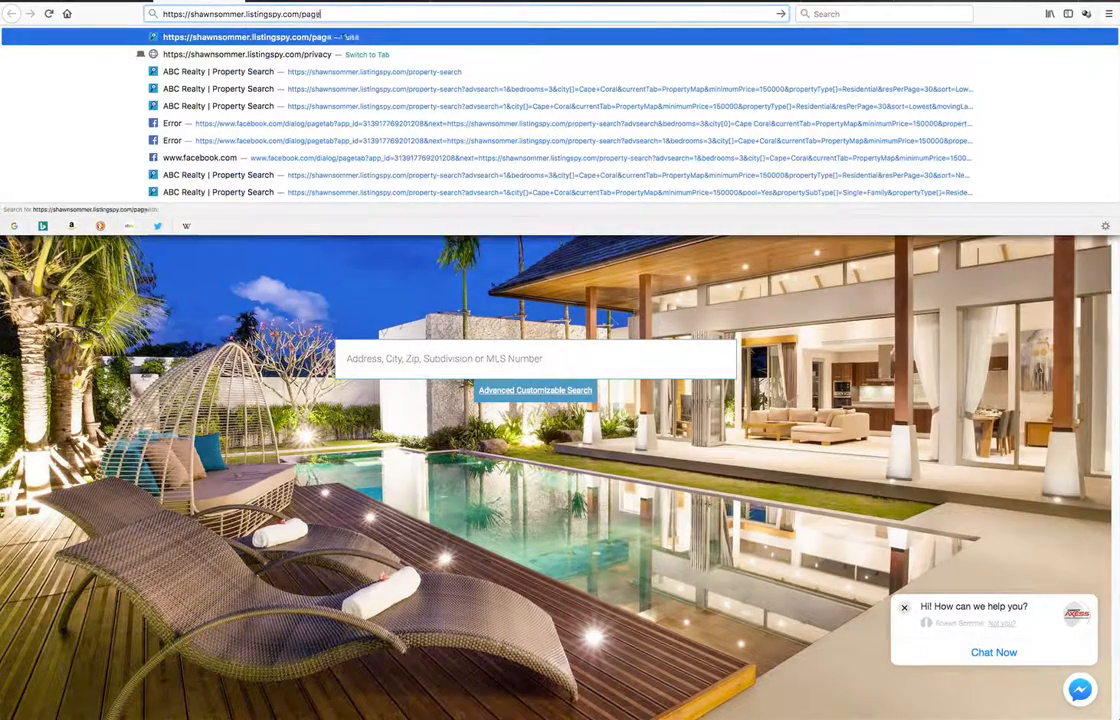
type("tab")
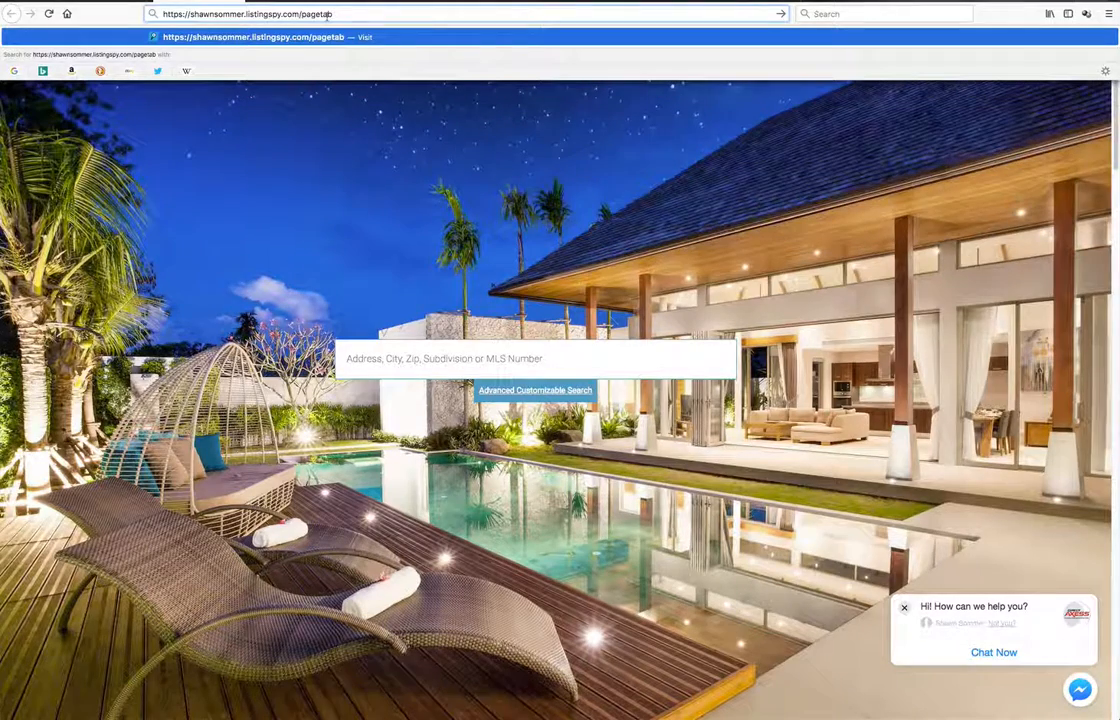
key("Return")
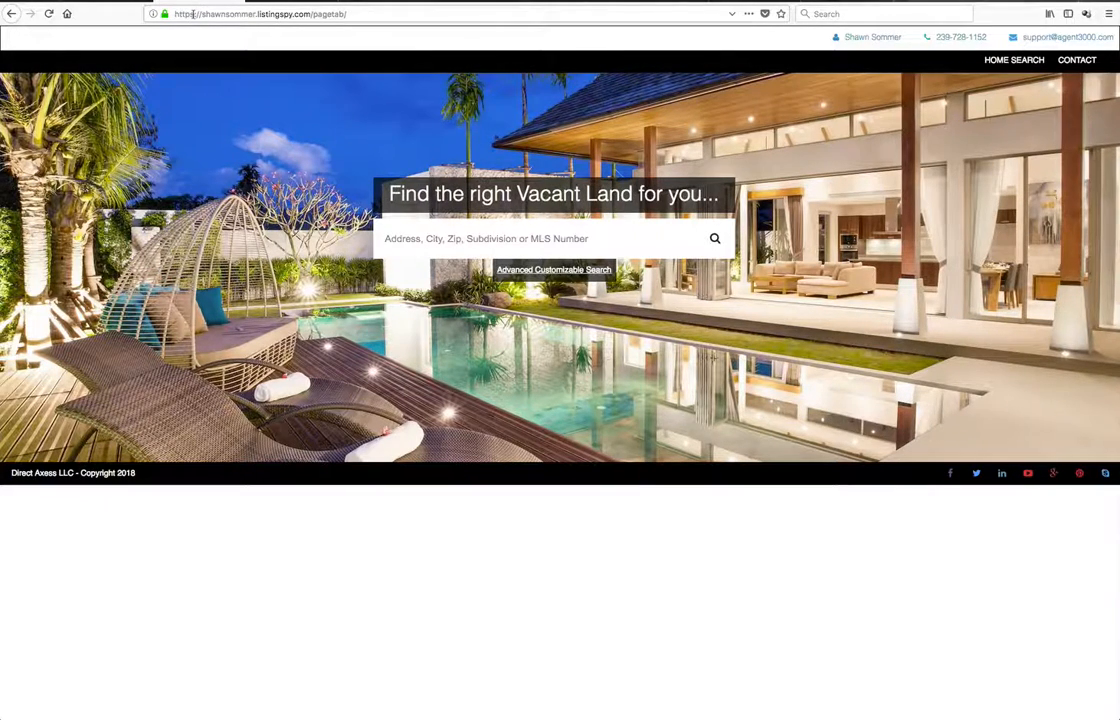
Copy the /pagetab page's full web address
left_click_drag(201, 14, 311, 14)
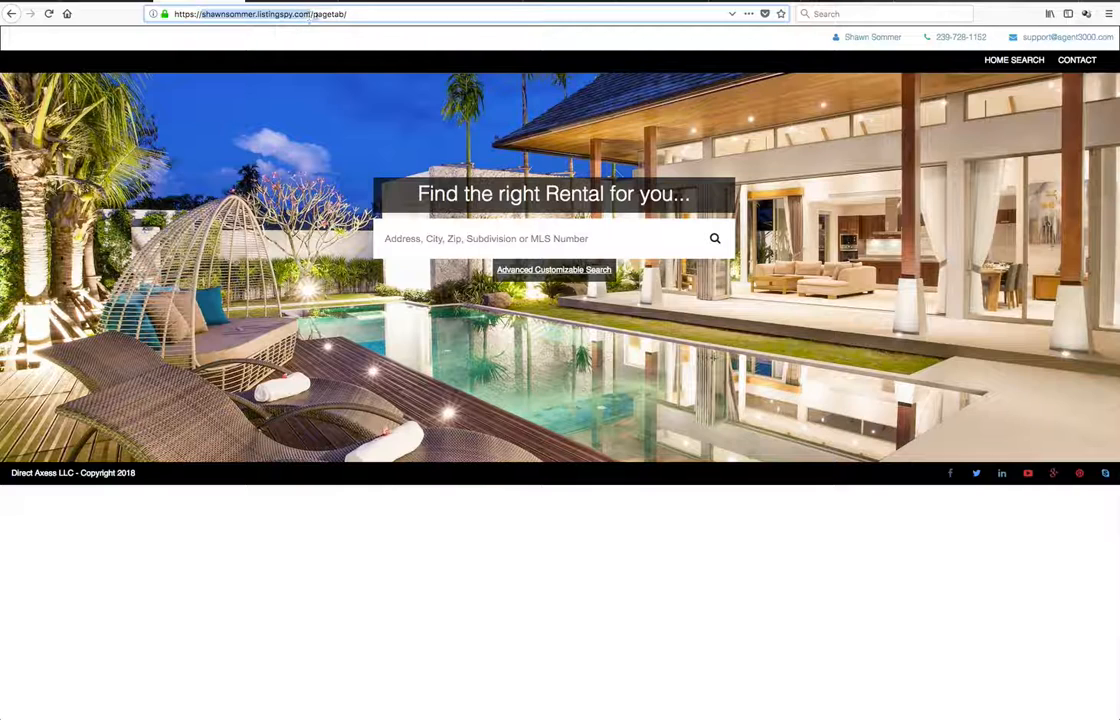
double_click(318, 14)
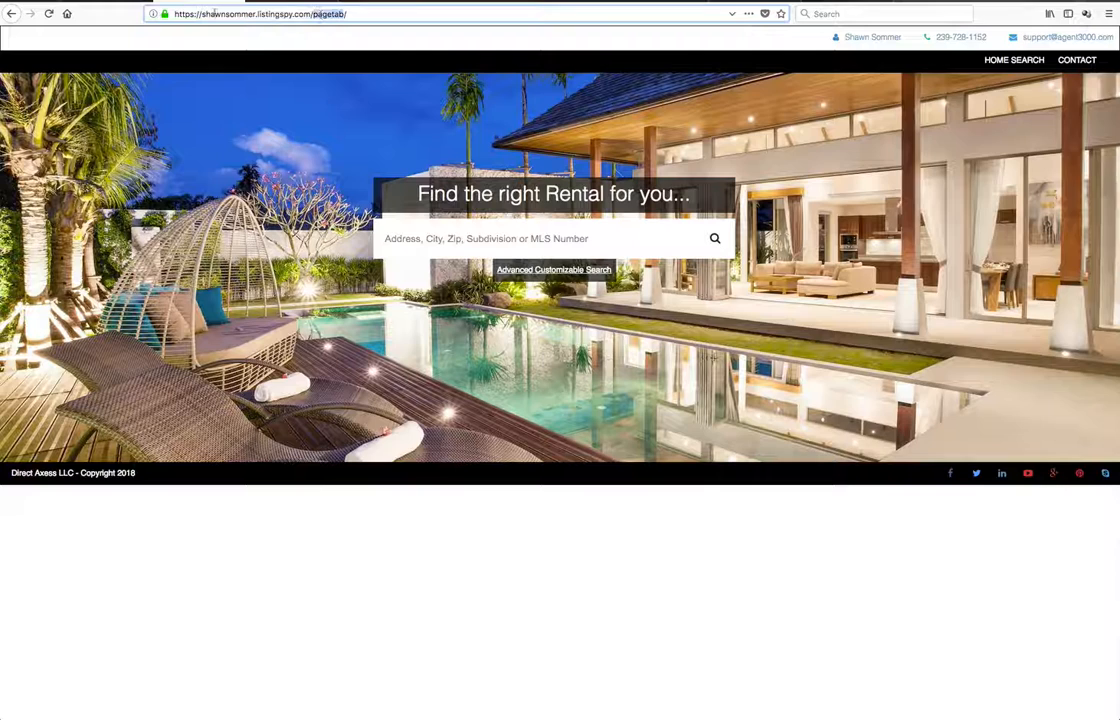
triple_click(248, 15)
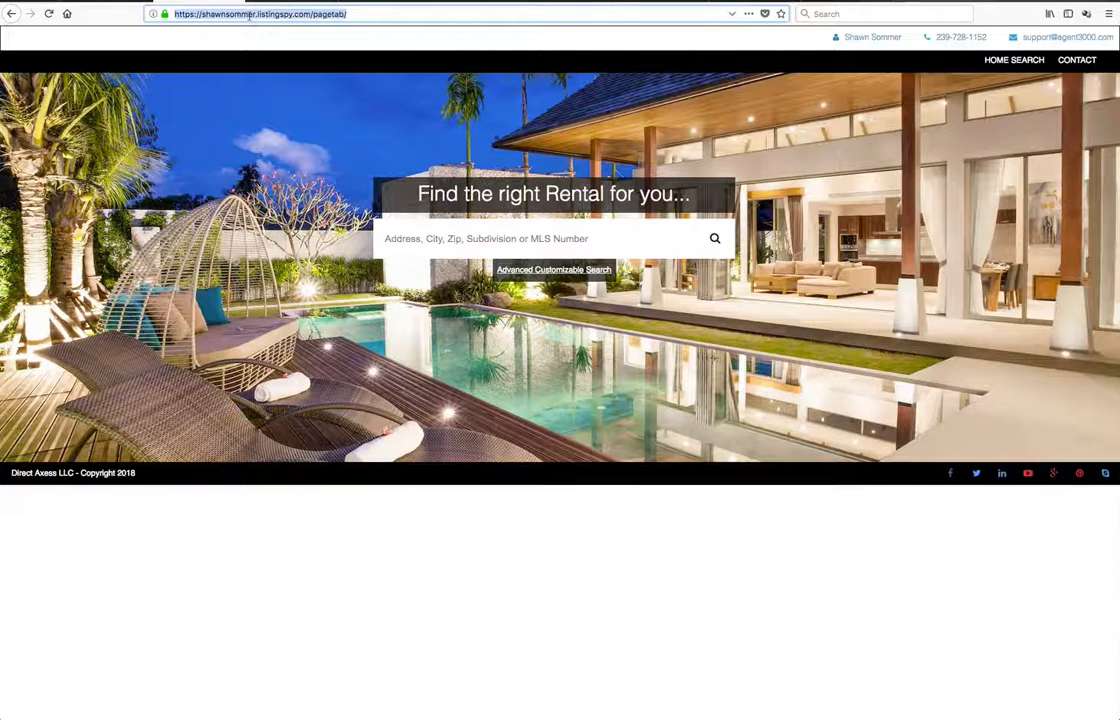
right_click(251, 13)
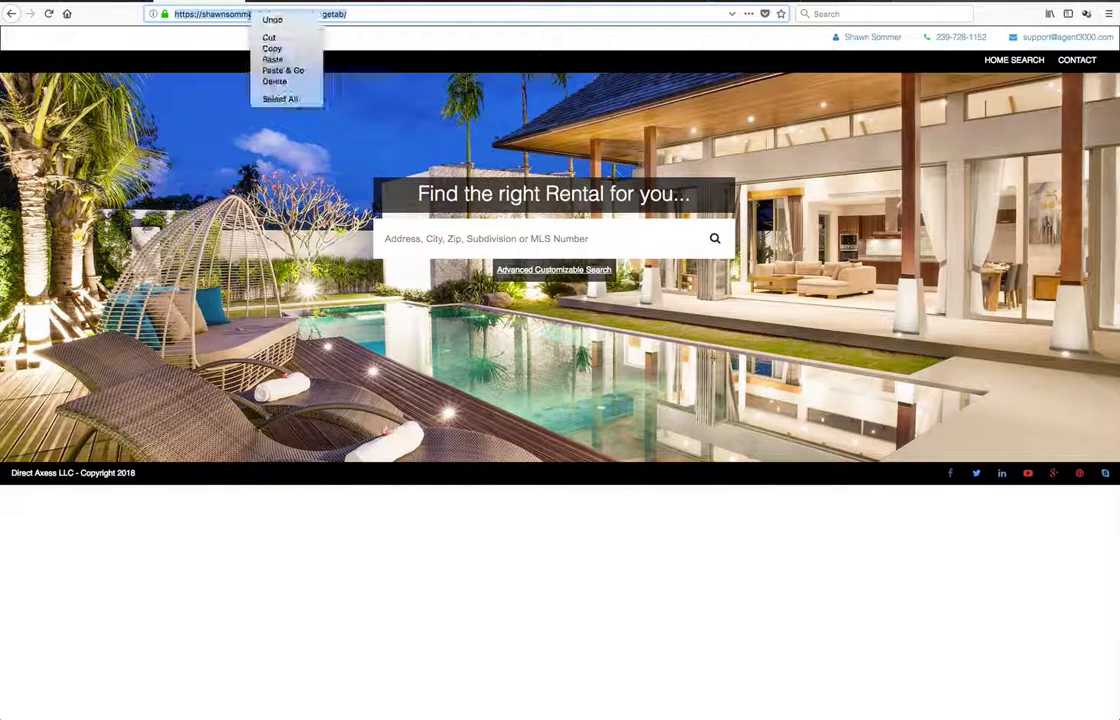
left_click(271, 49)
Return to the app settings and paste the page tab address into the Secure Page Tab URL field
left_click(390, 3)
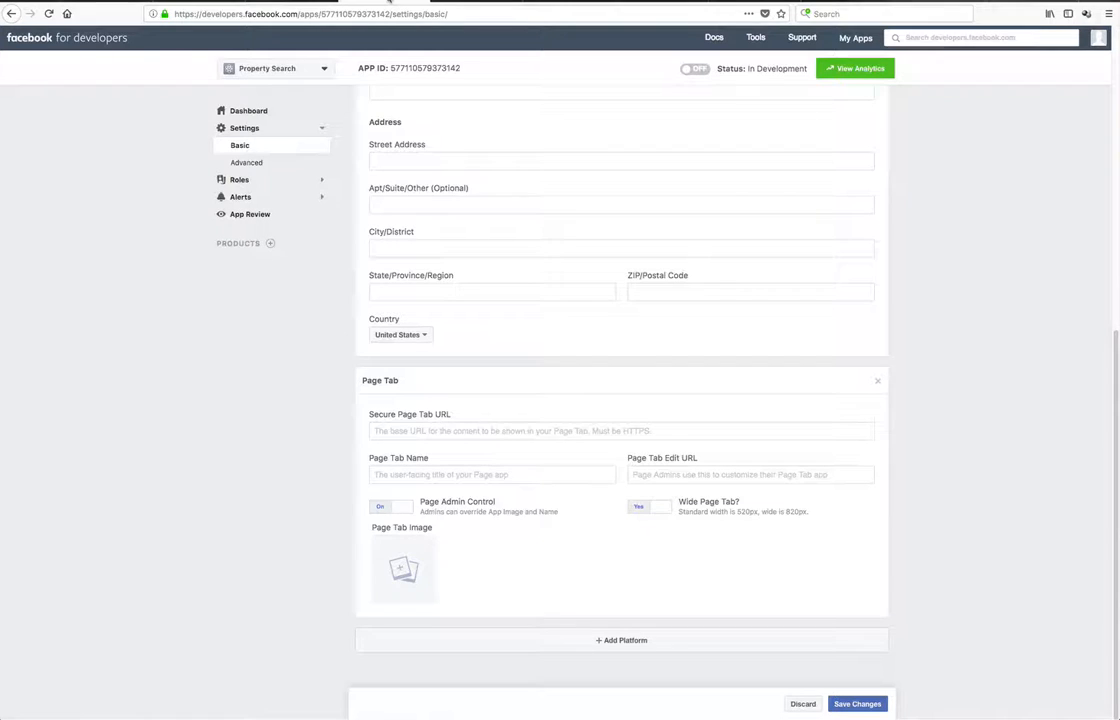
right_click(397, 431)
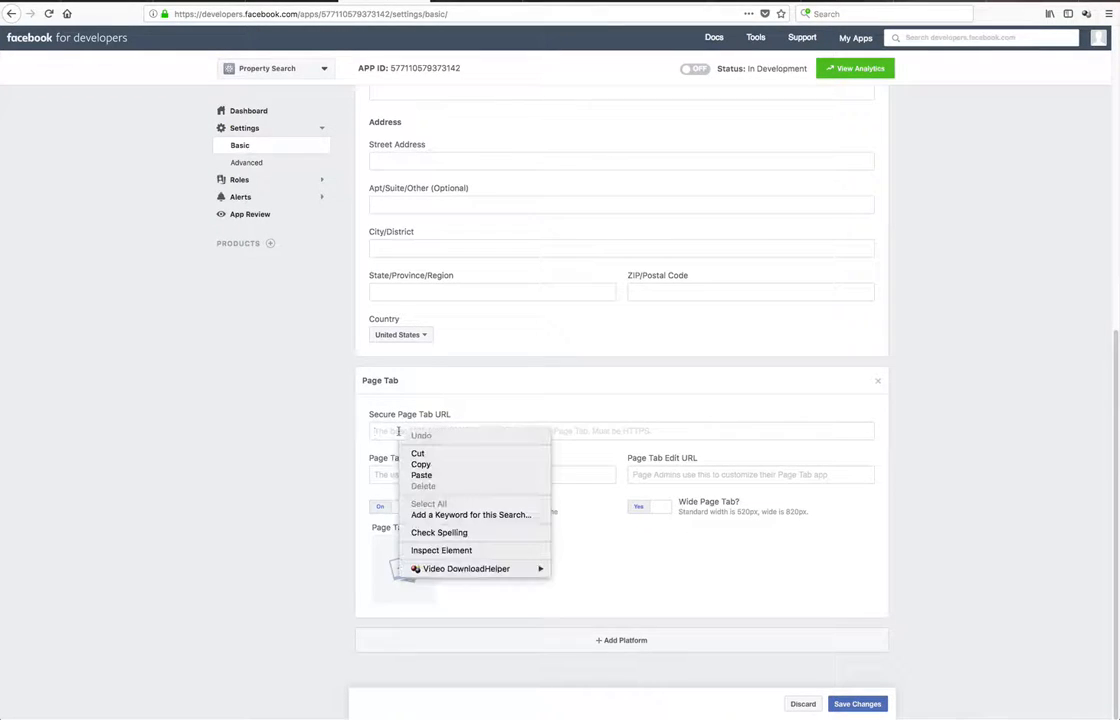
left_click(436, 478)
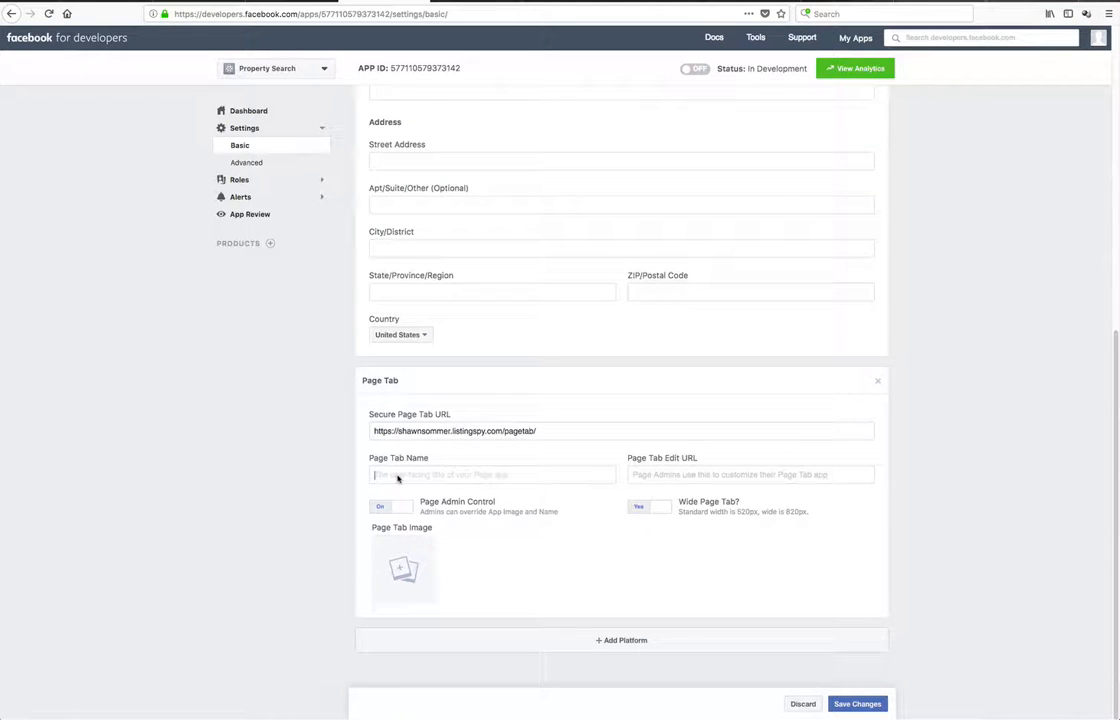
Name the page tab Property Search and save the app settings
left_click(398, 478)
type("Property Search")
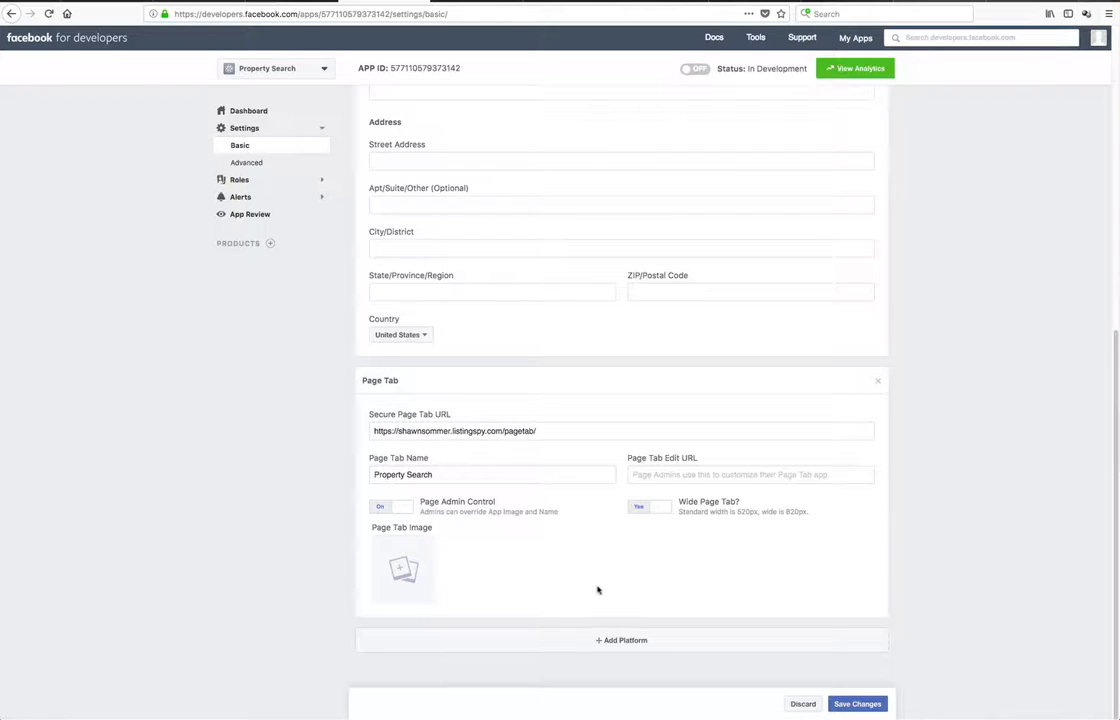
left_click(858, 705)
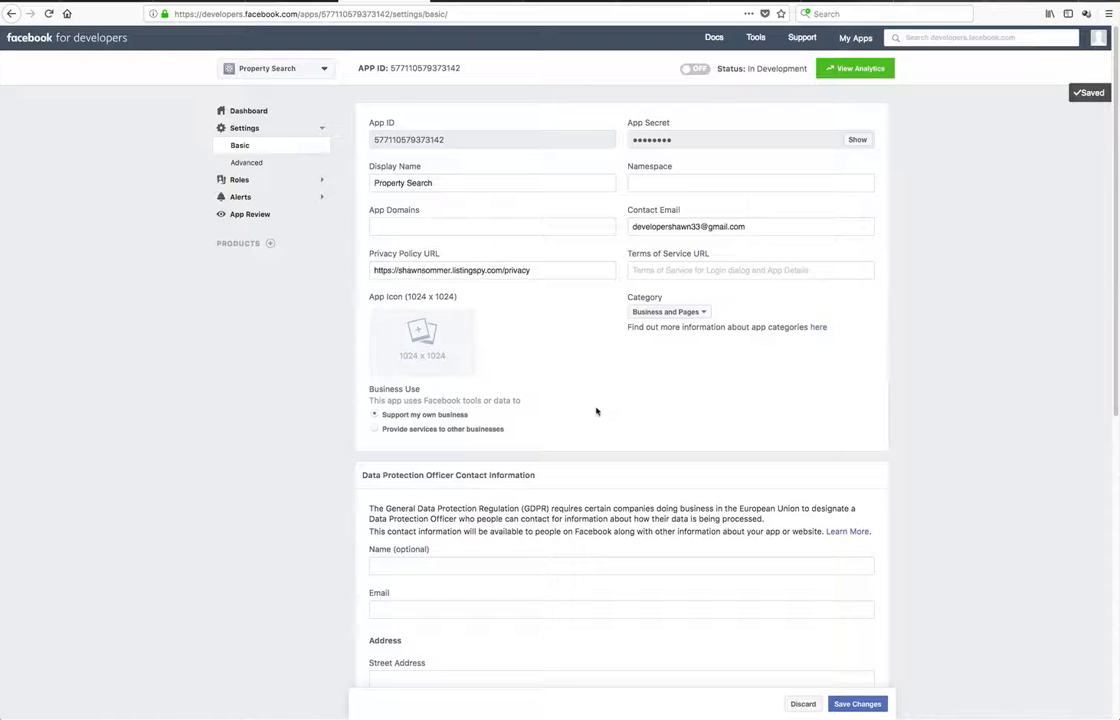
Switch the app's status to live and confirm making the app public
left_click(697, 70)
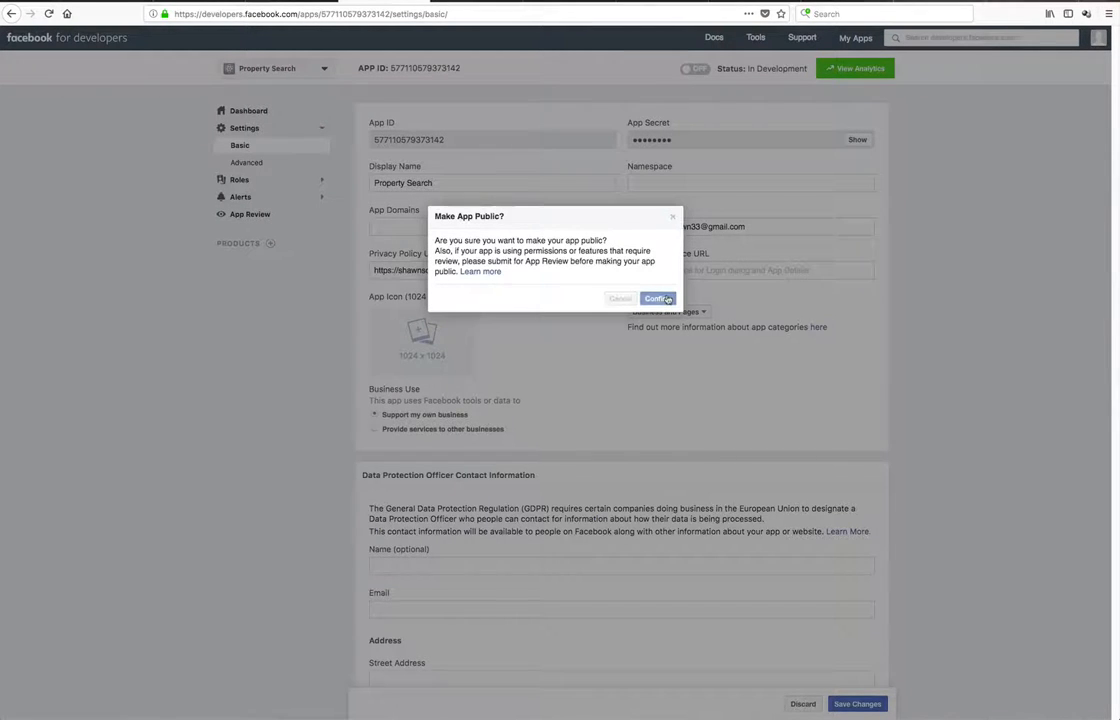
left_click(667, 299)
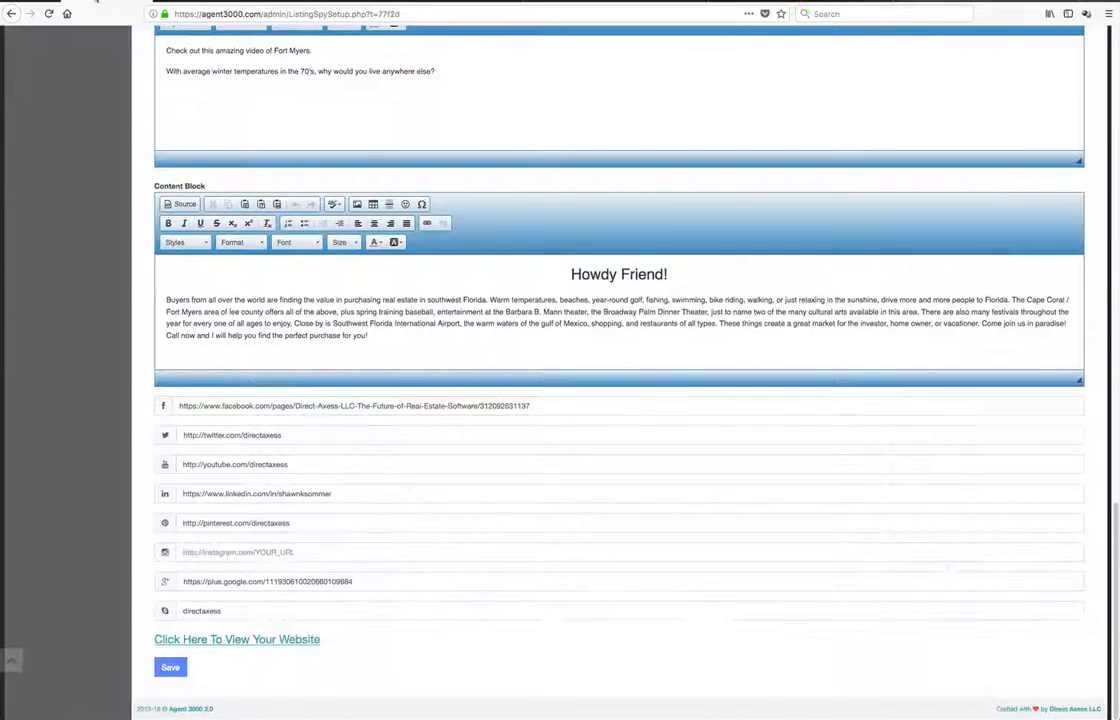
Open the Create Facebook Tab page under Social Media Tools in the Agent 3000 admin
scroll(98, 175, "up", 15)
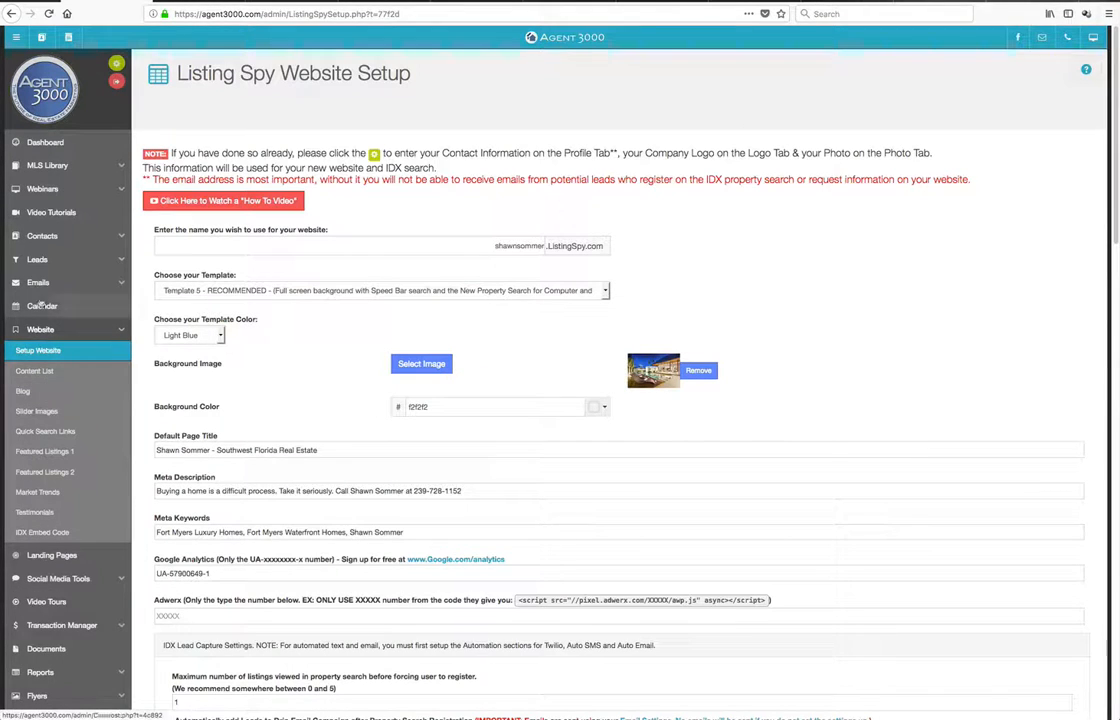
left_click(57, 578)
left_click(50, 660)
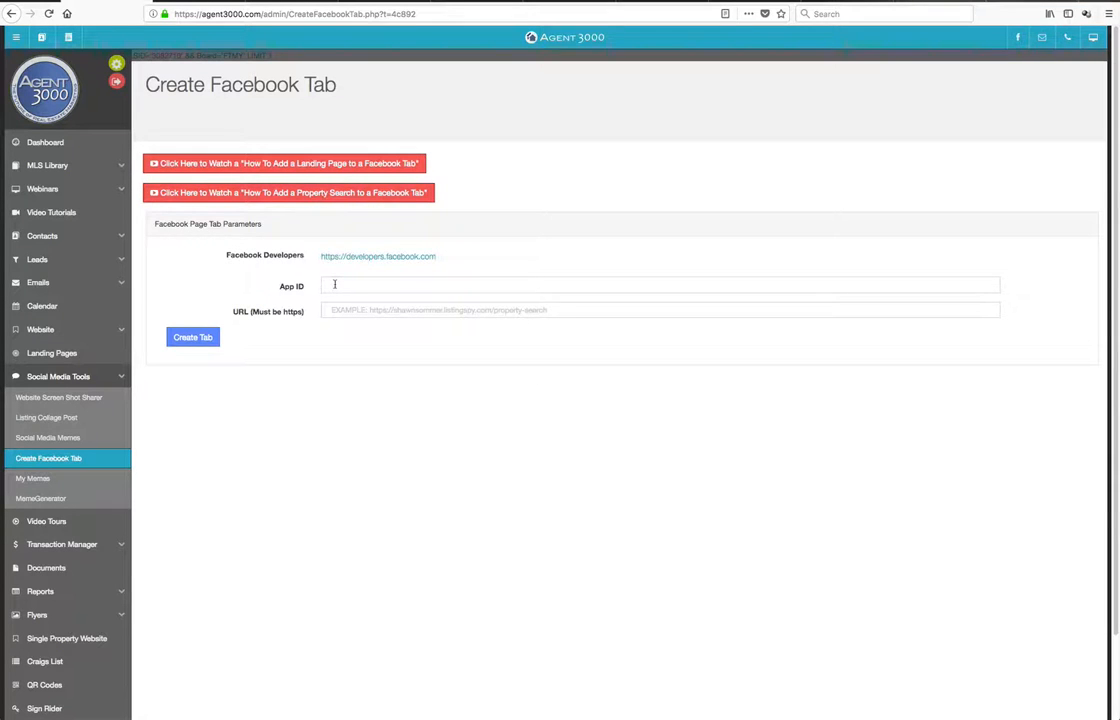
Copy the app's ID from the developer page and paste it into the App ID field
left_click(335, 284)
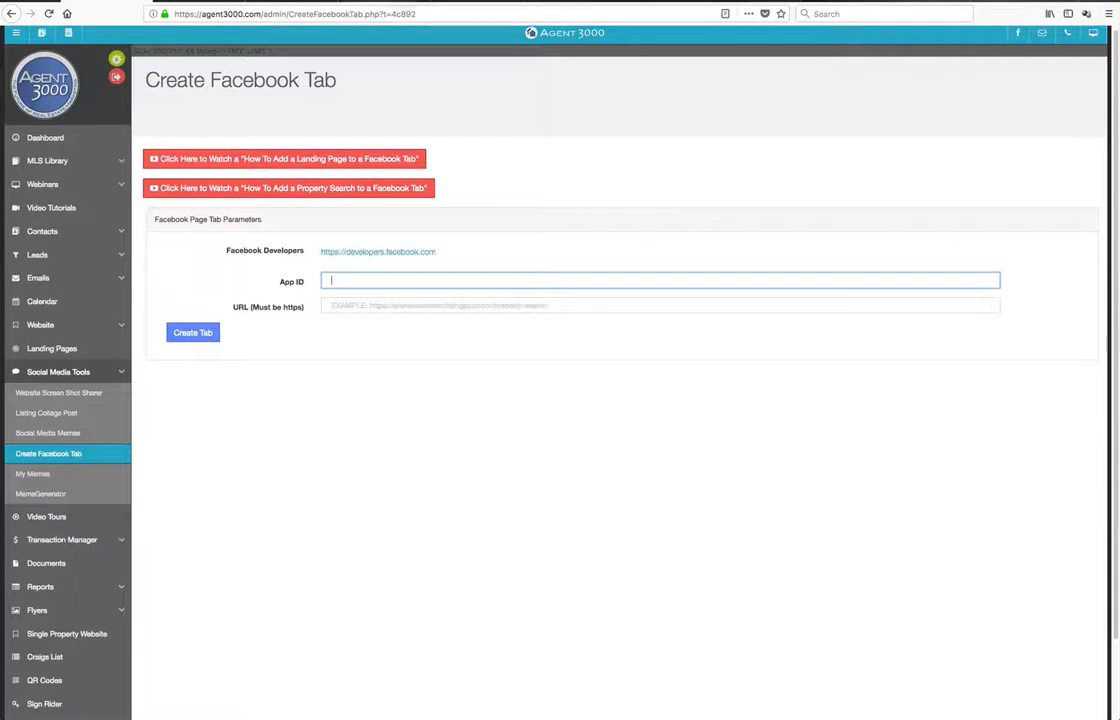
left_click(388, 2)
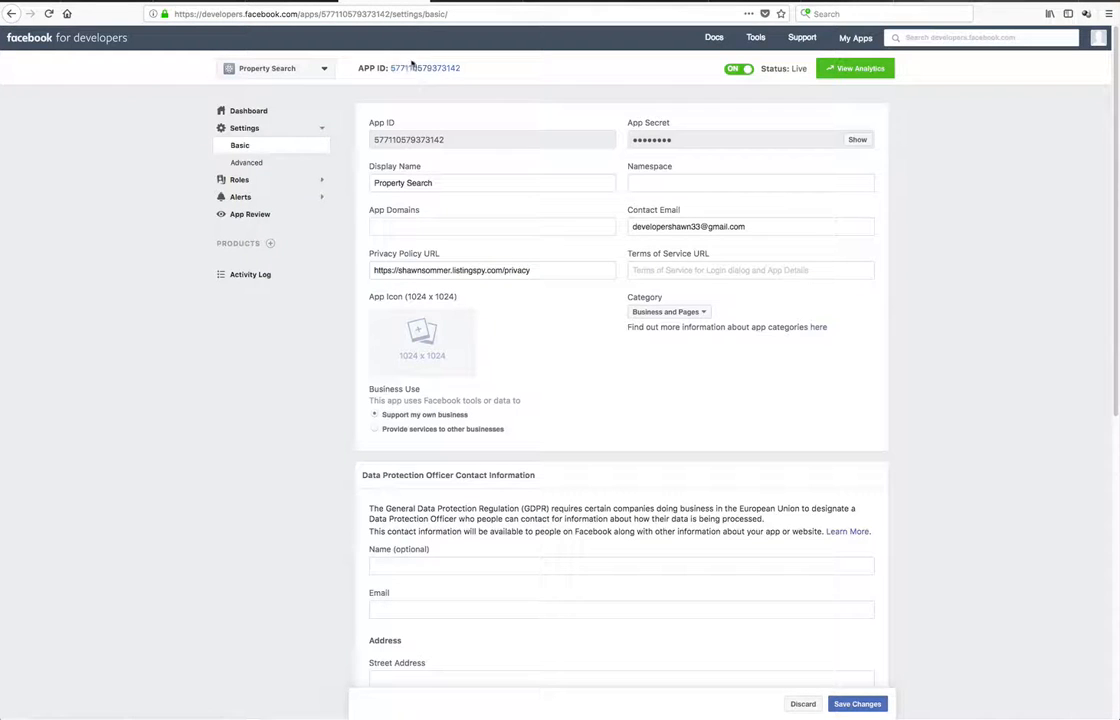
left_click(413, 68)
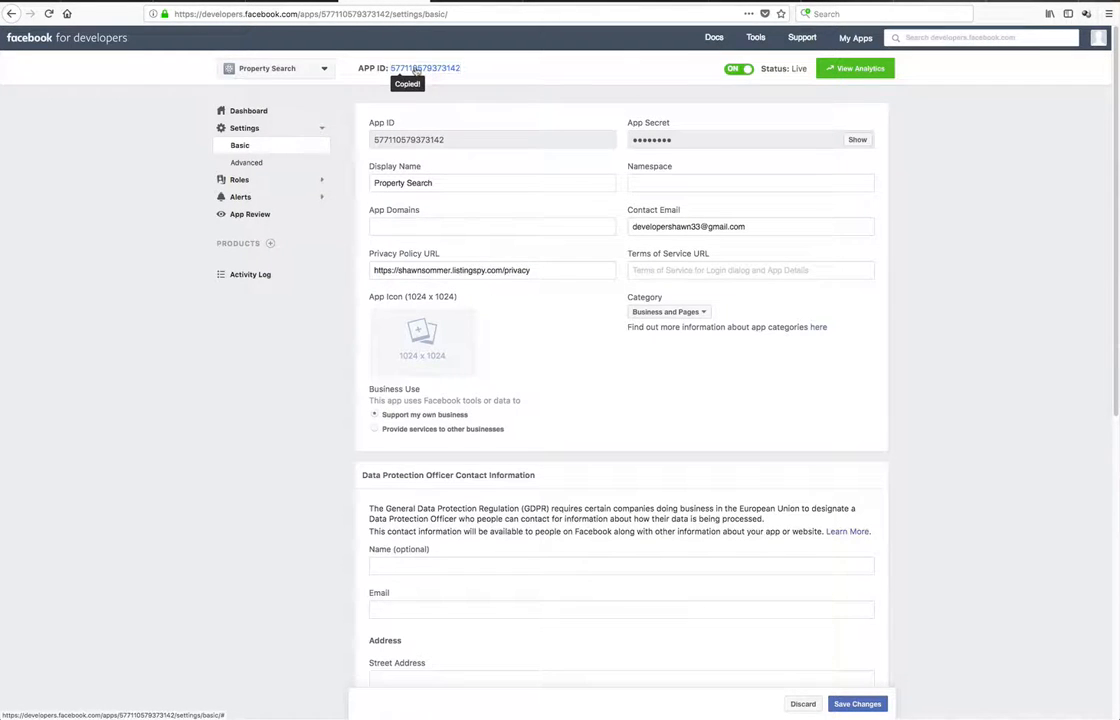
key("ctrl+shift+Tab")
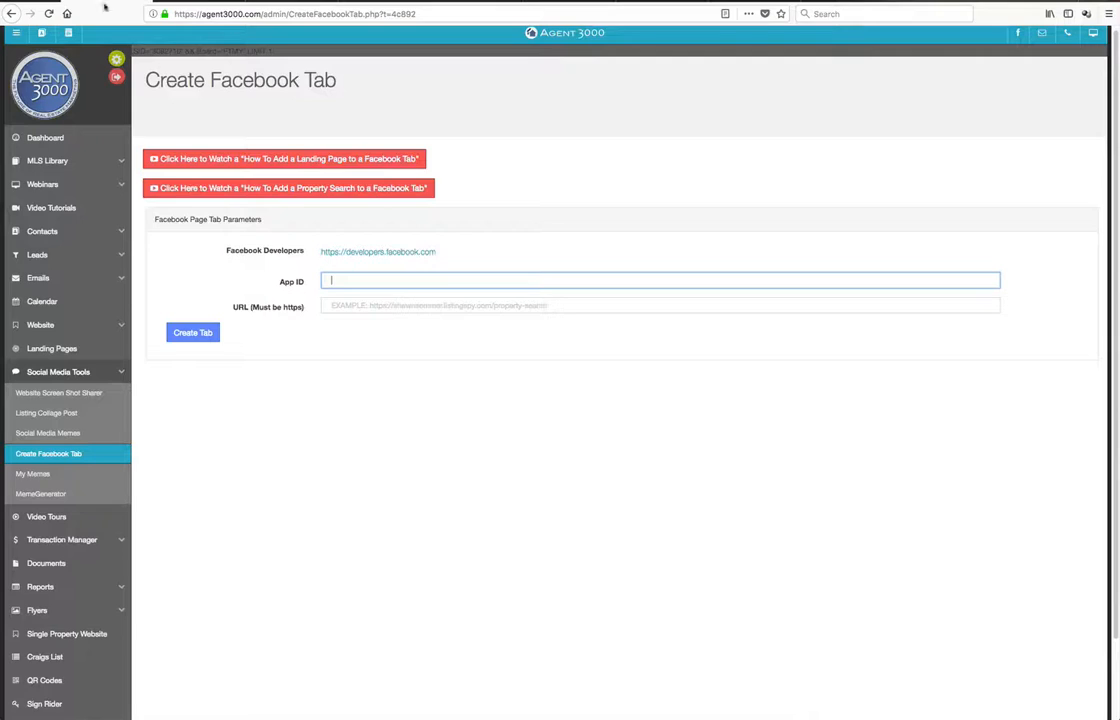
right_click(348, 280)
left_click(370, 321)
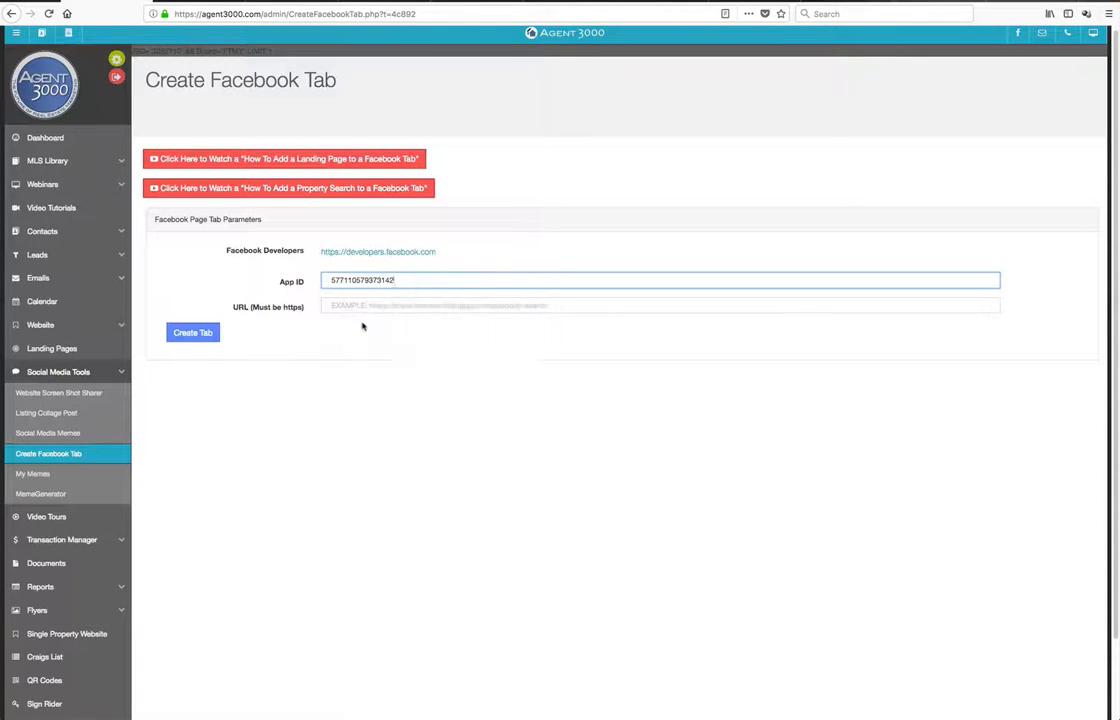
Copy the /pagetab page's web address again from the website tab
left_click(352, 304)
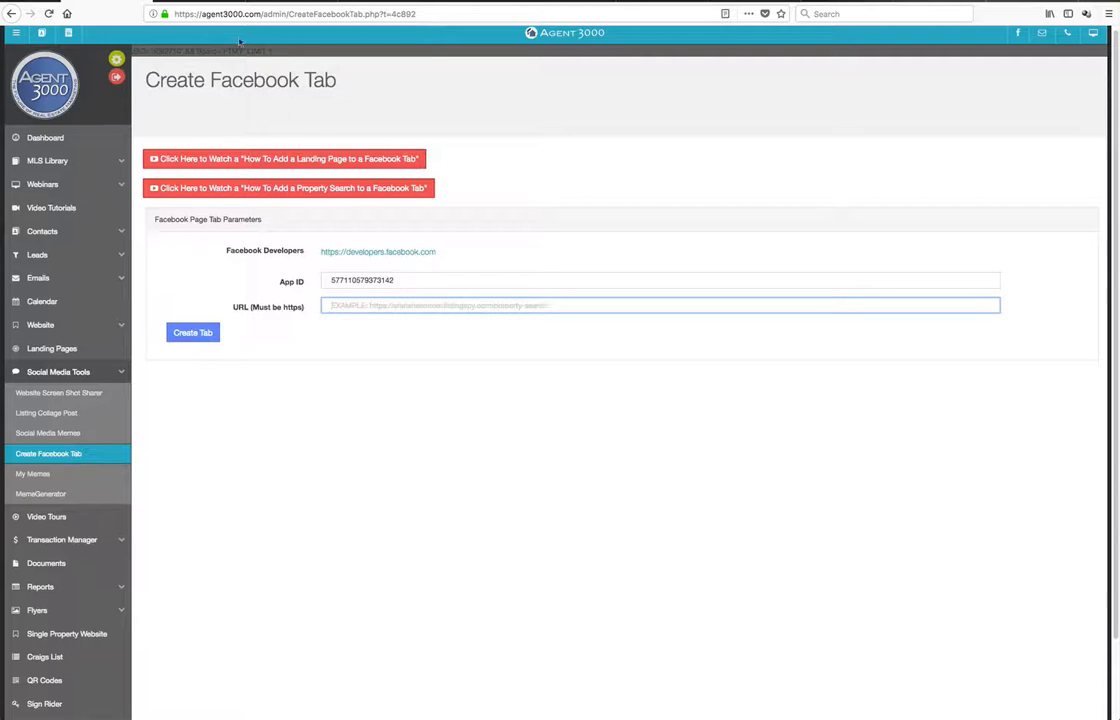
left_click(191, 1)
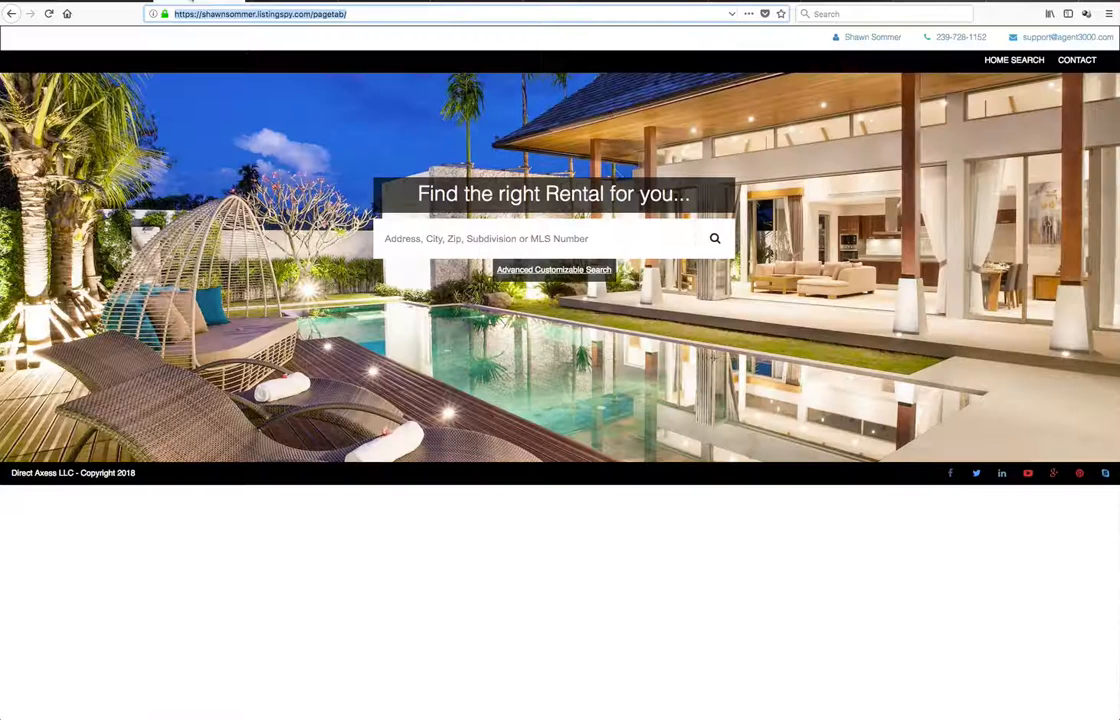
left_click(245, 14)
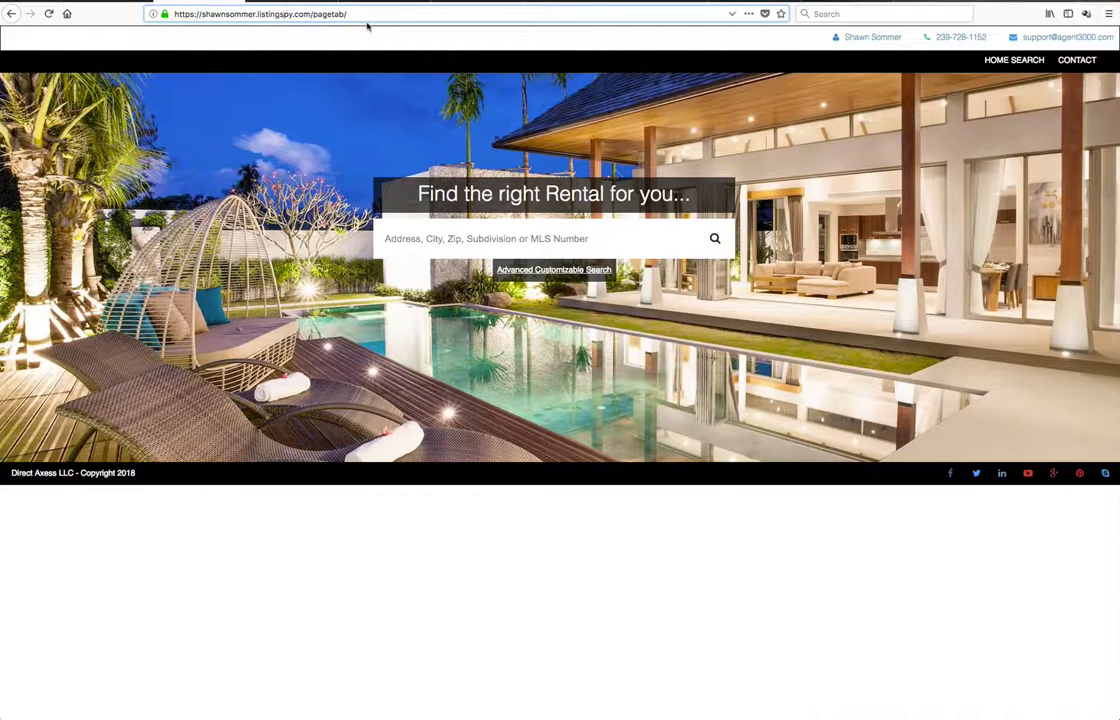
triple_click(265, 14)
right_click(304, 14)
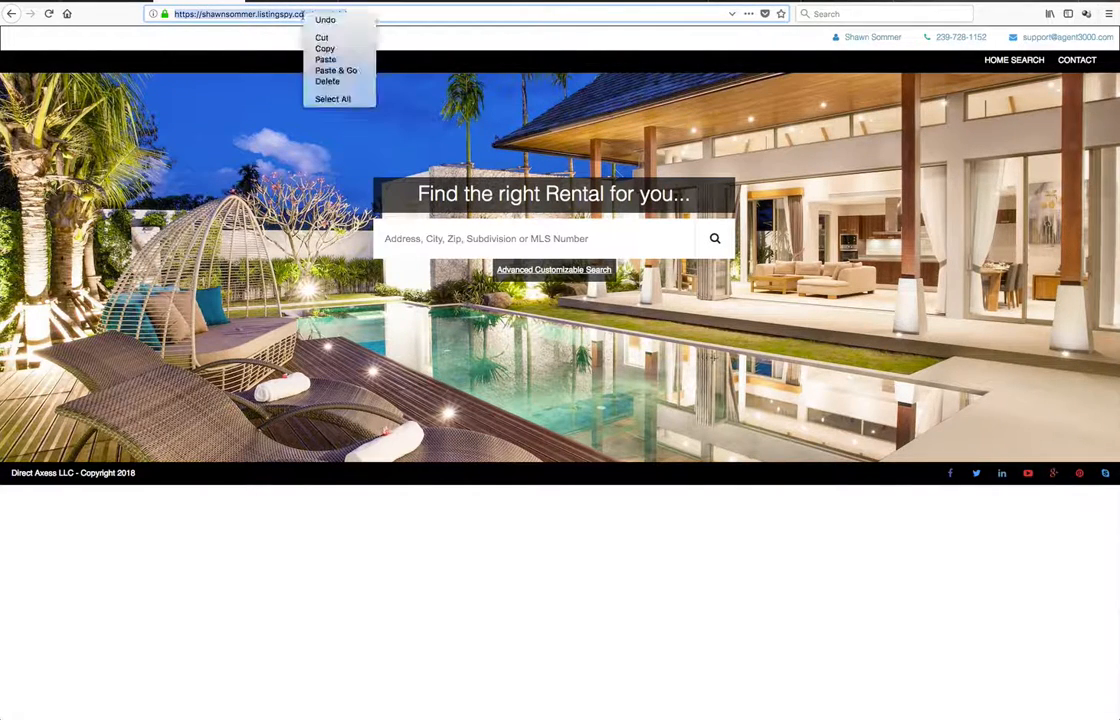
left_click(324, 48)
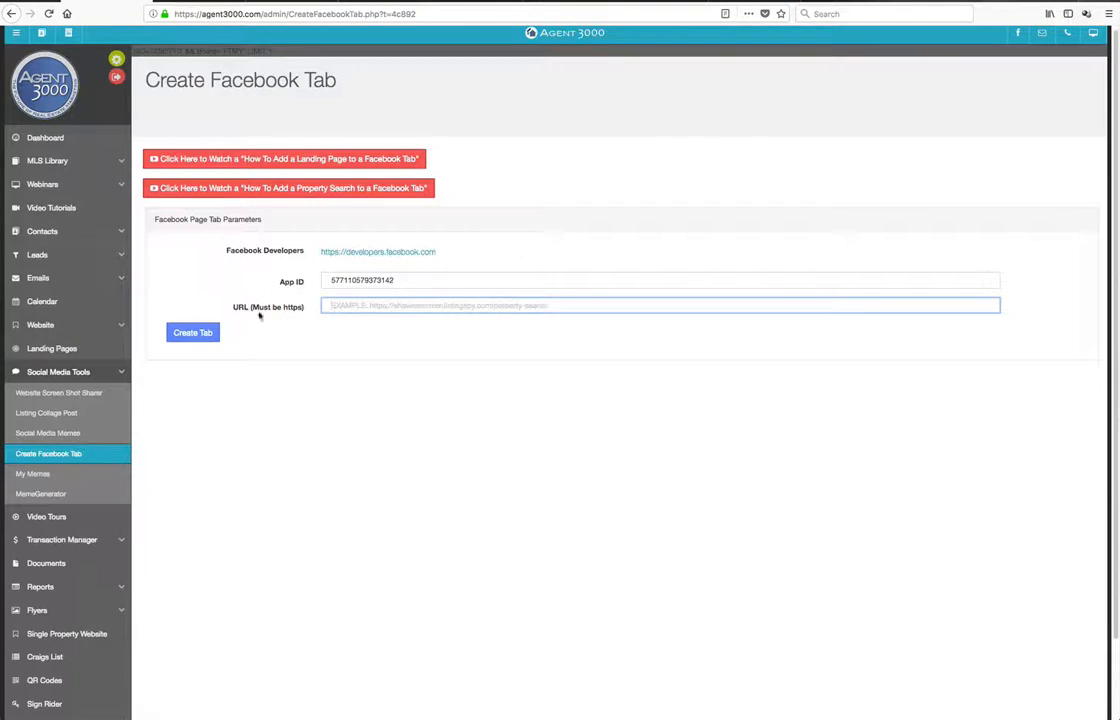
Paste the page tab address into the URL field and create the Facebook tab
right_click(341, 307)
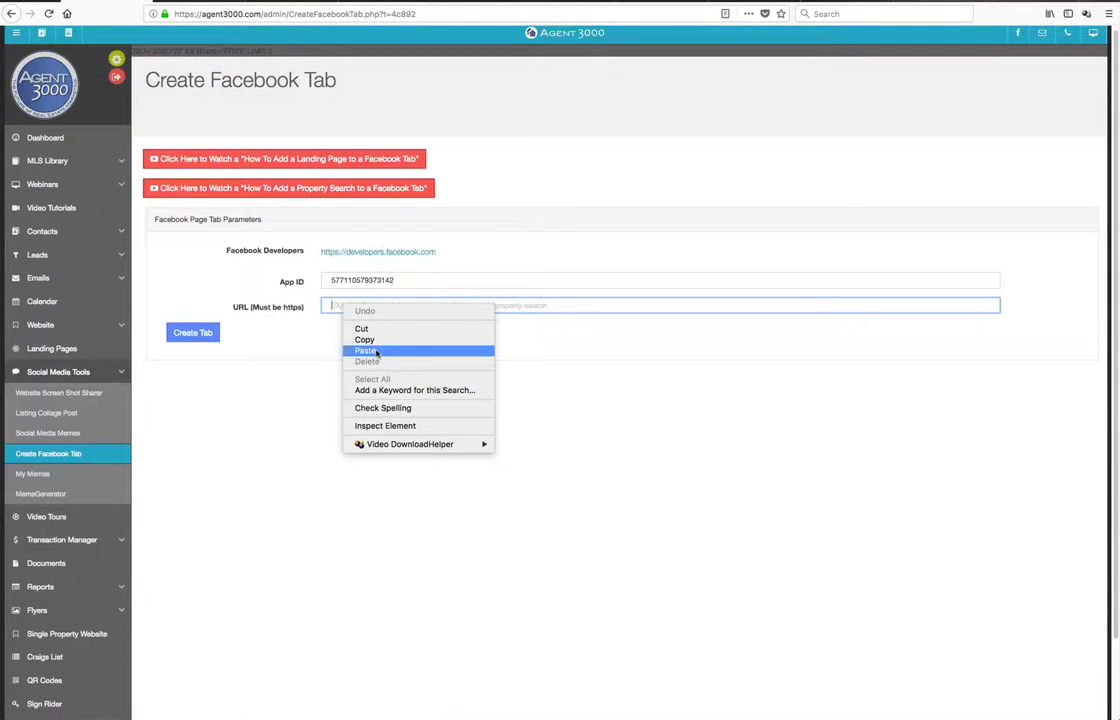
left_click(376, 350)
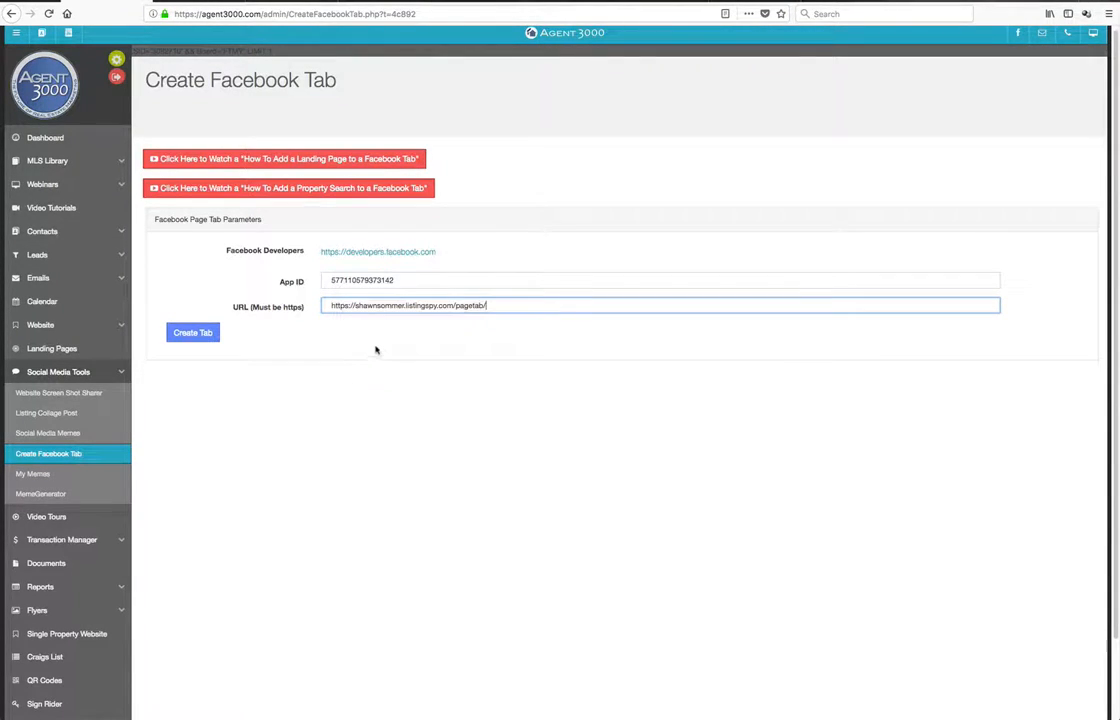
left_click(194, 336)
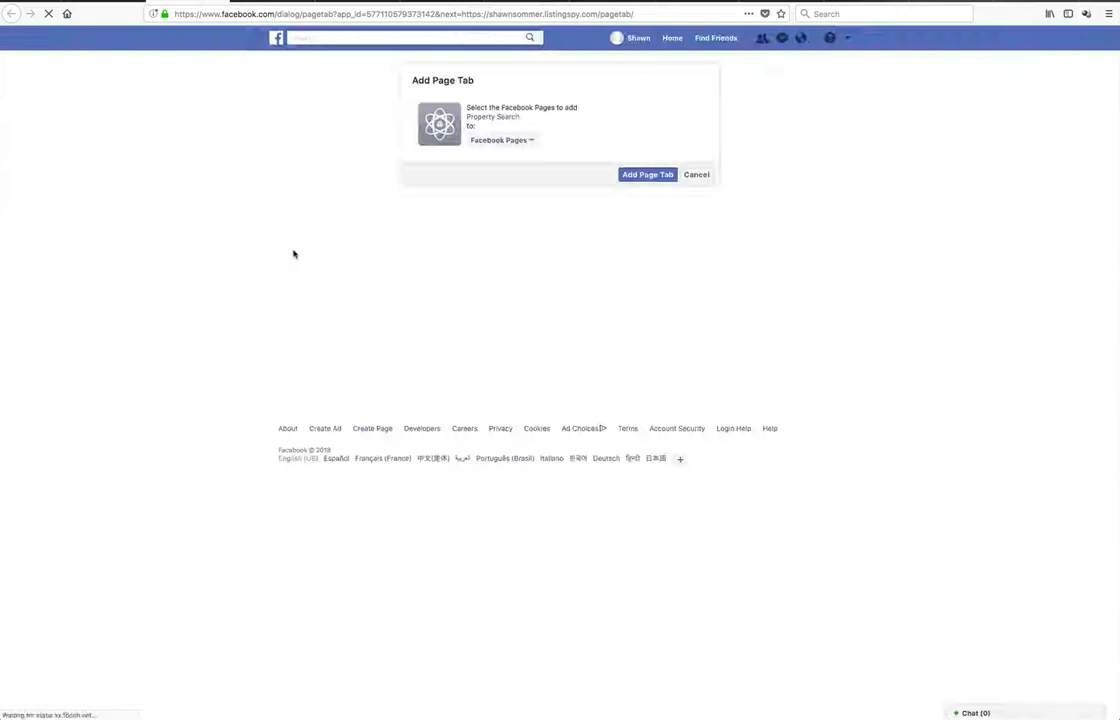
Add the Property Search page tab to the Agent 3000 Test Page
left_click(531, 141)
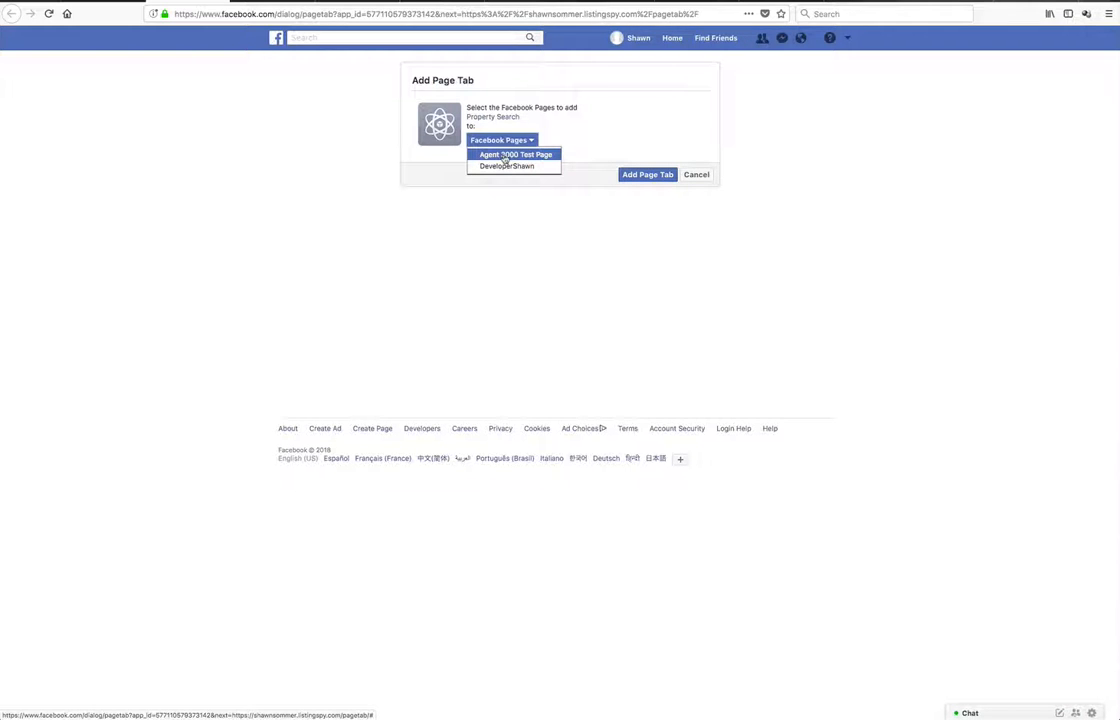
left_click(506, 156)
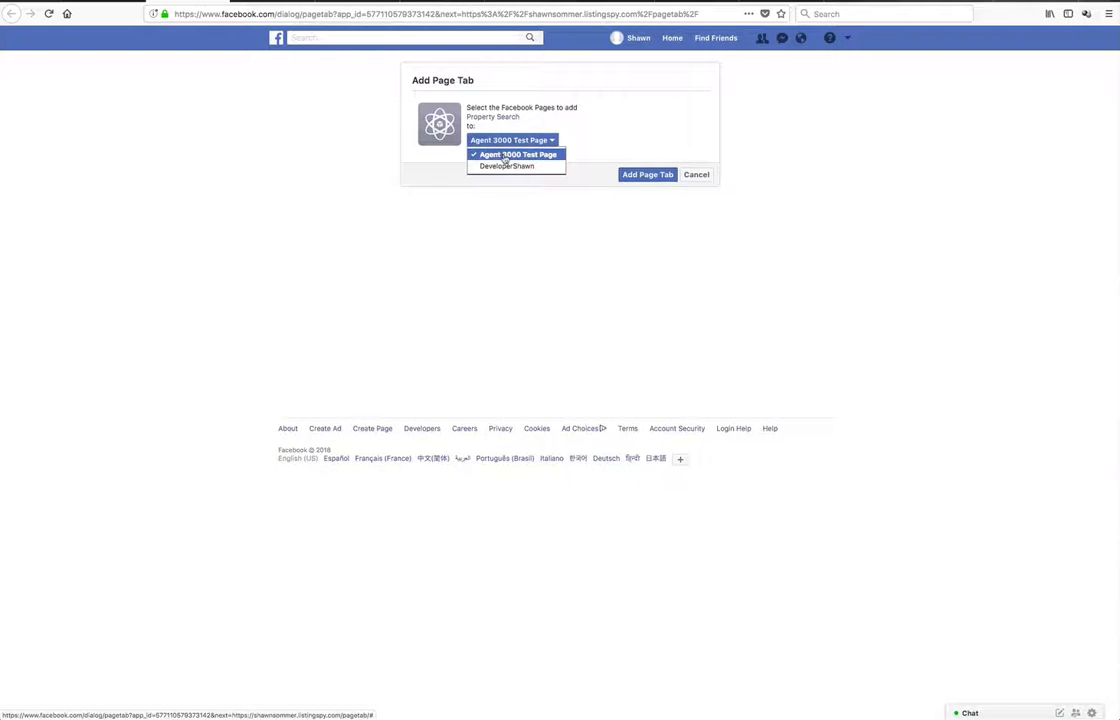
left_click(643, 176)
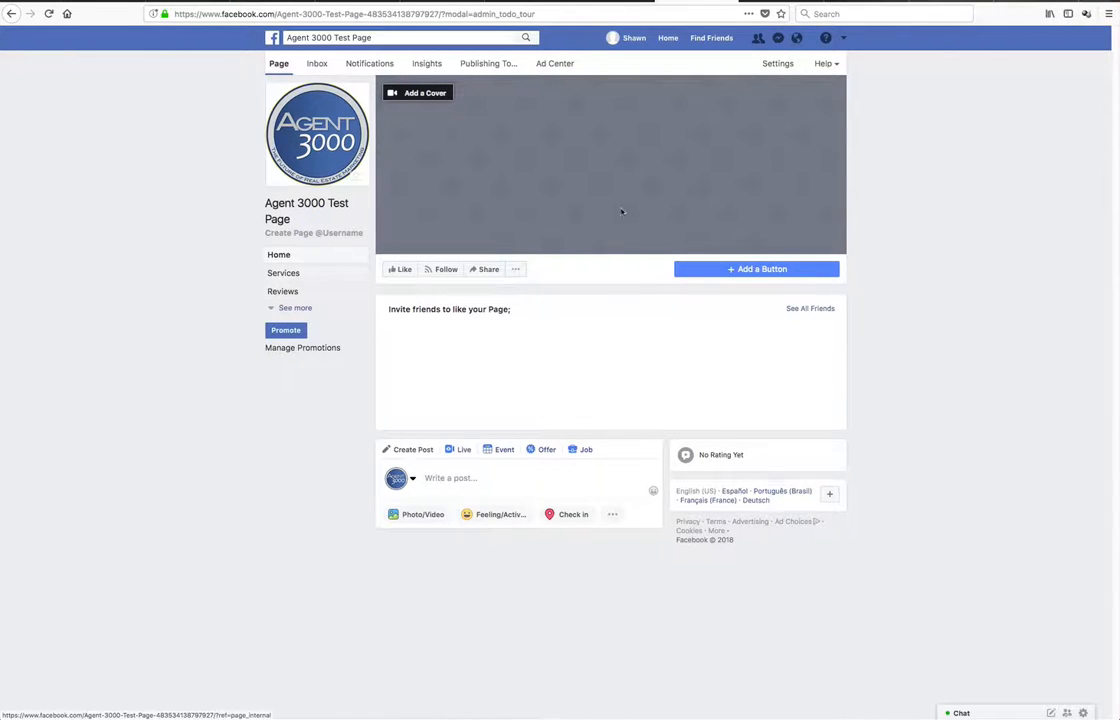
Open the page's Property Search tab and test its search box by entering cape cor
left_click(294, 309)
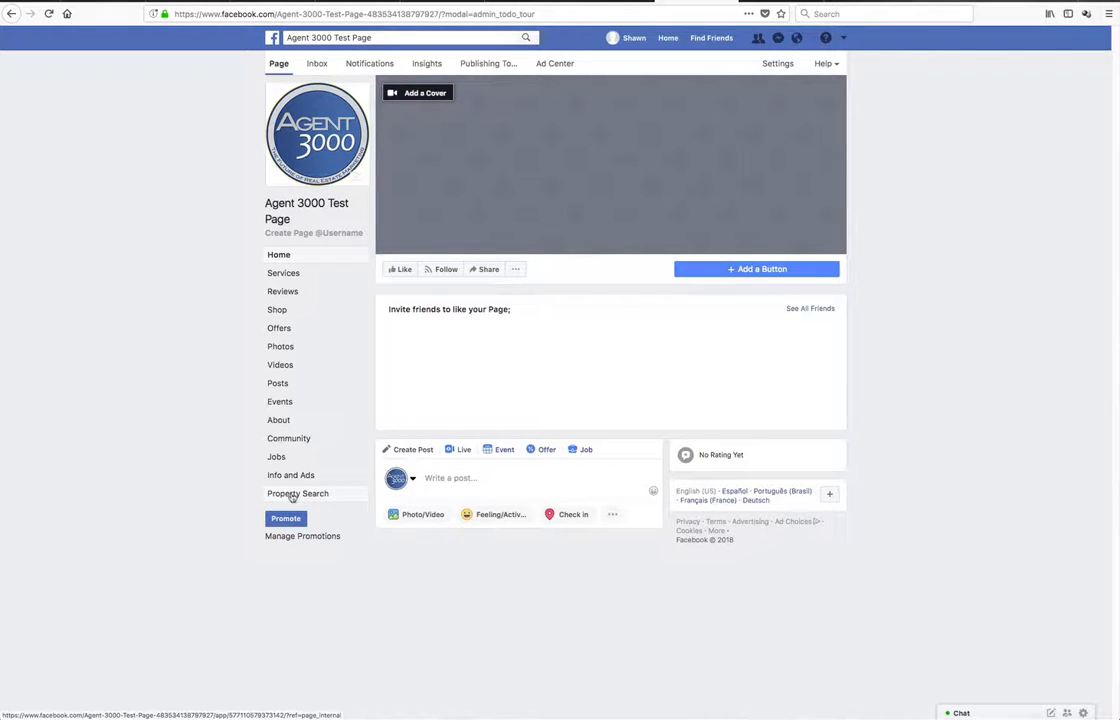
left_click(292, 495)
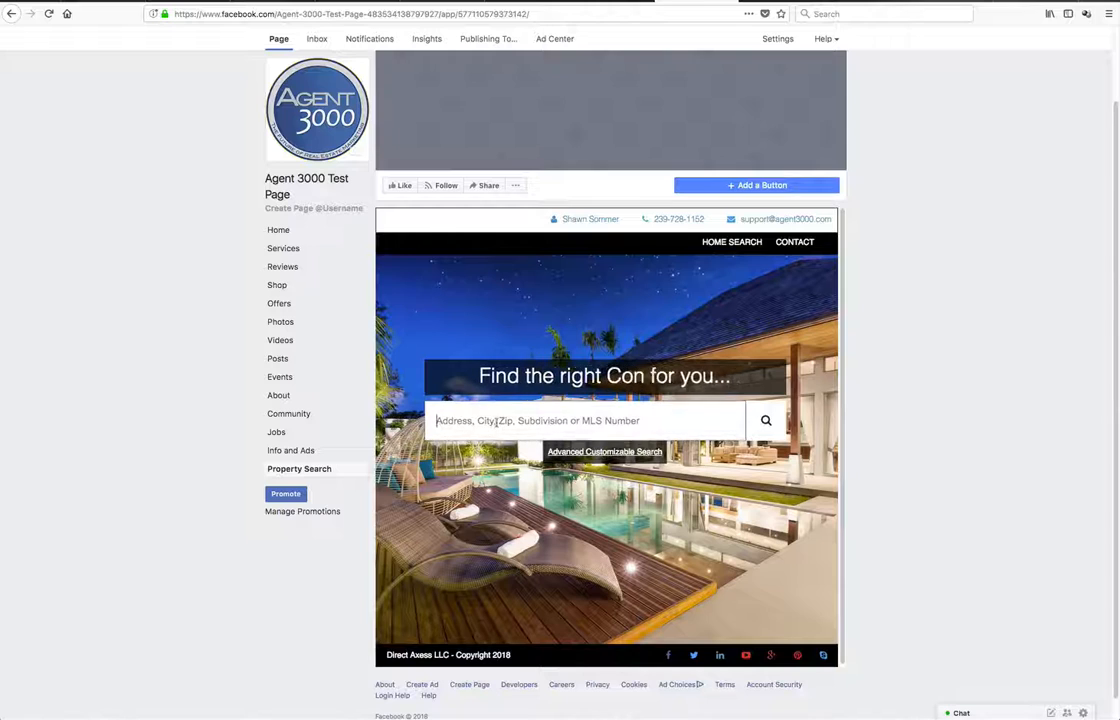
left_click(495, 421)
type("cape cor")
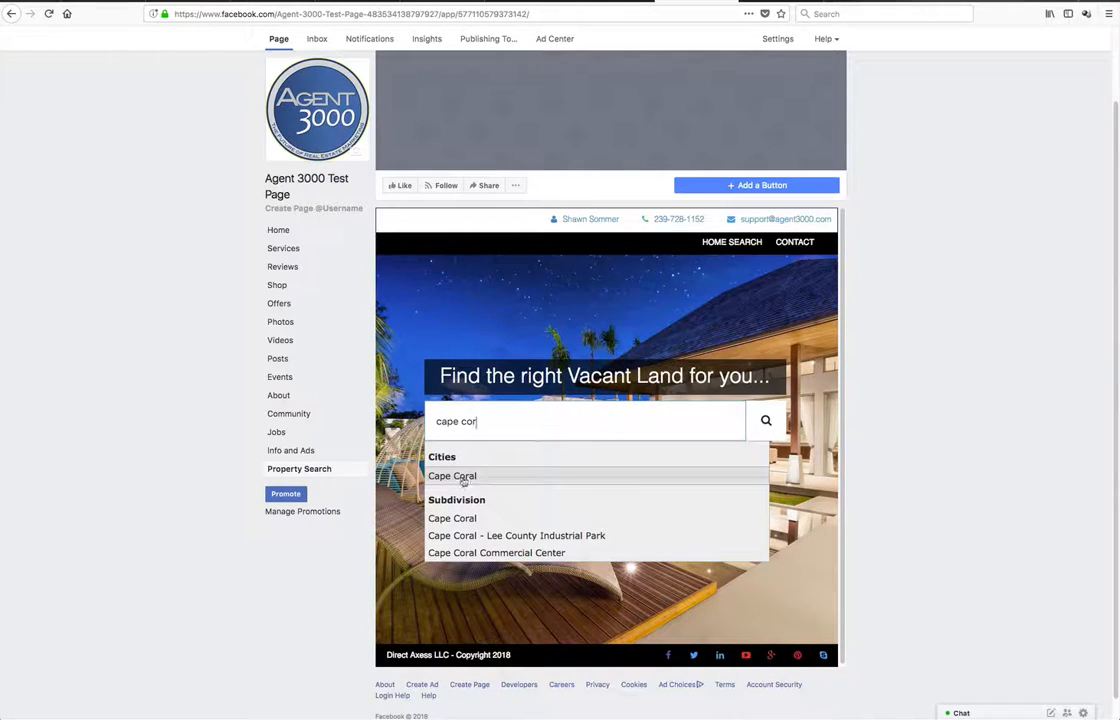
left_click(488, 281)
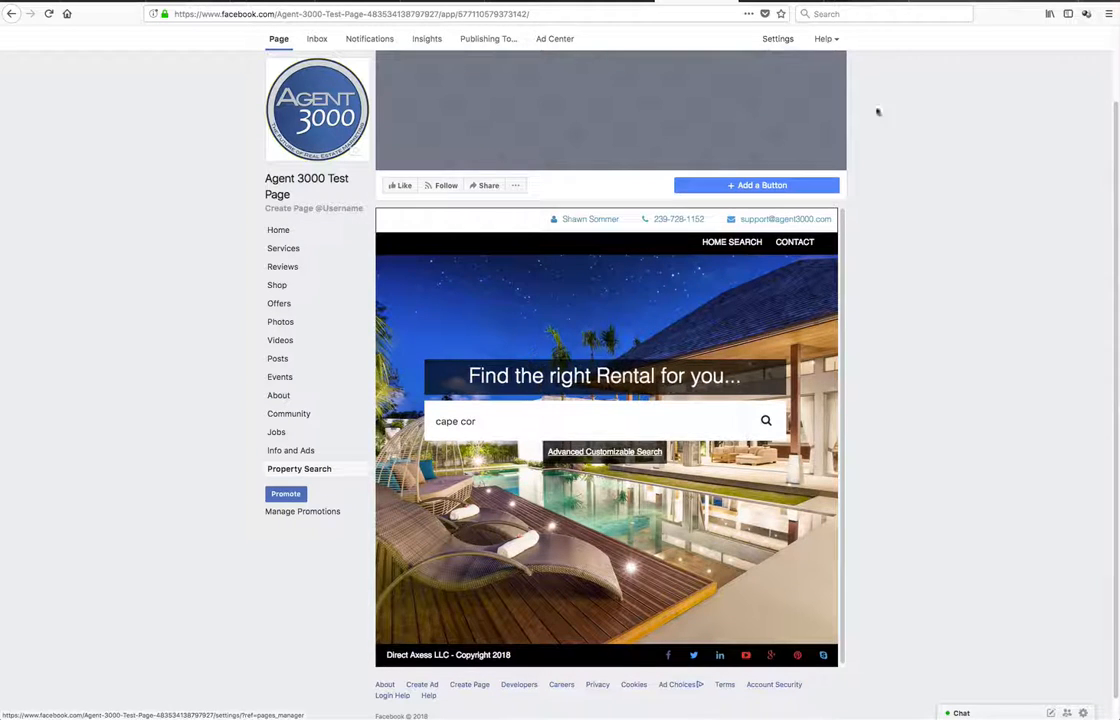
In the page's Templates and Tabs settings, move the Property Search tab to directly below Home
scroll(878, 112, "up", 2)
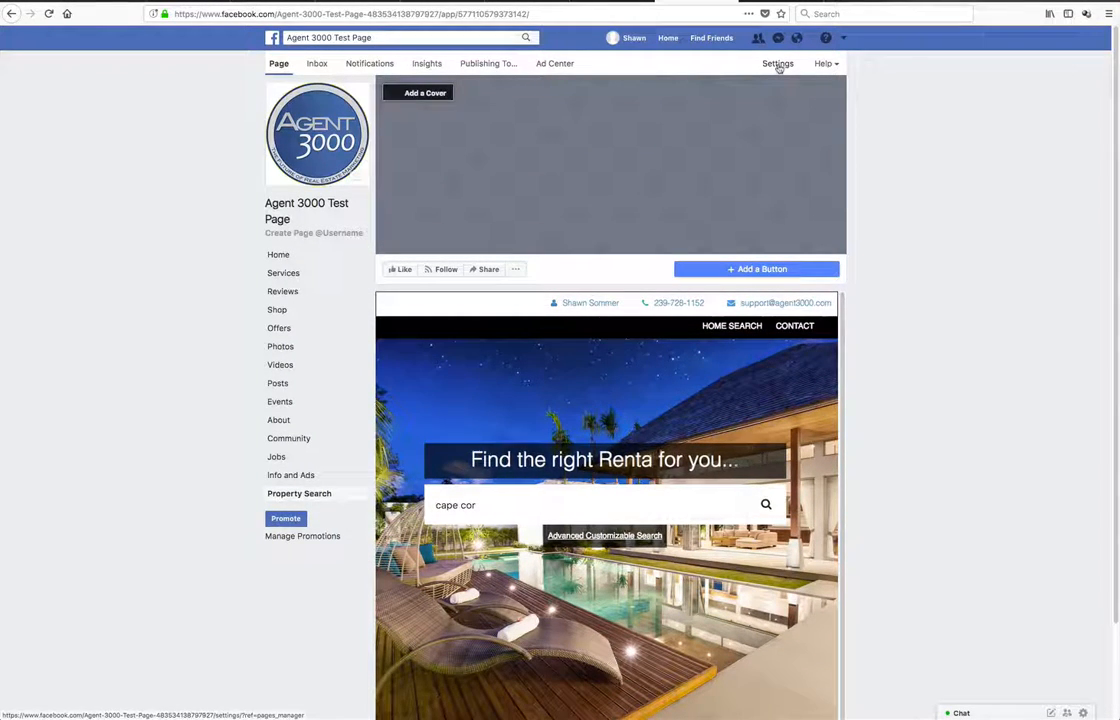
left_click(778, 64)
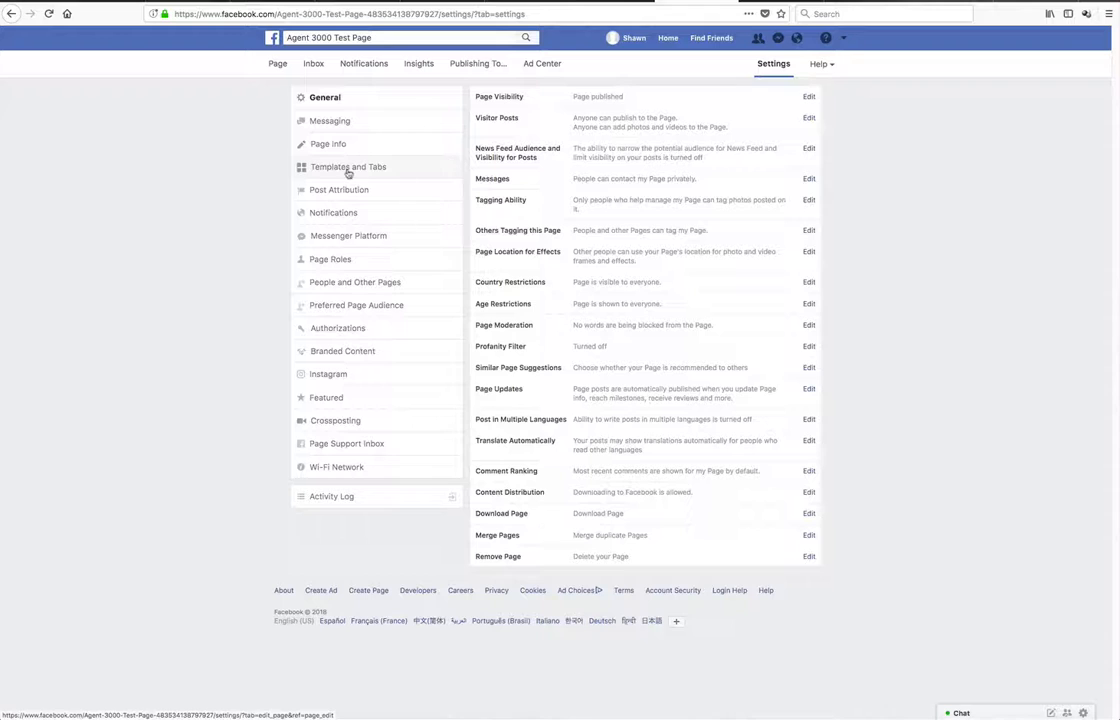
left_click(338, 168)
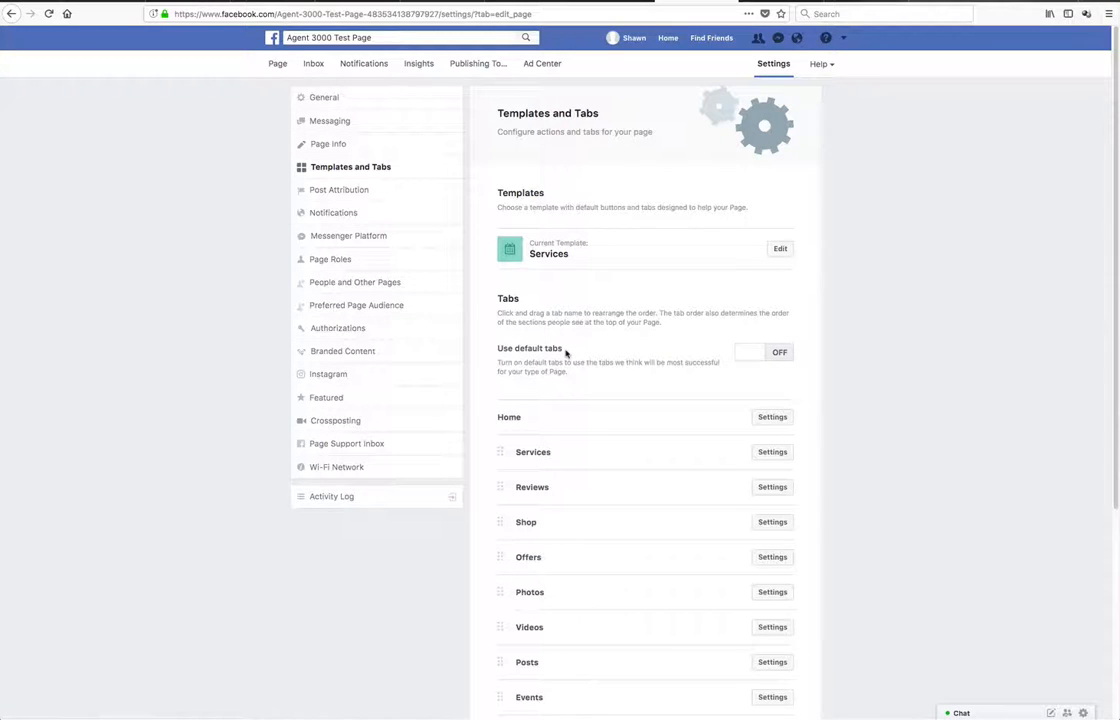
scroll(567, 350, "down", 3)
scroll(567, 350, "down", 1)
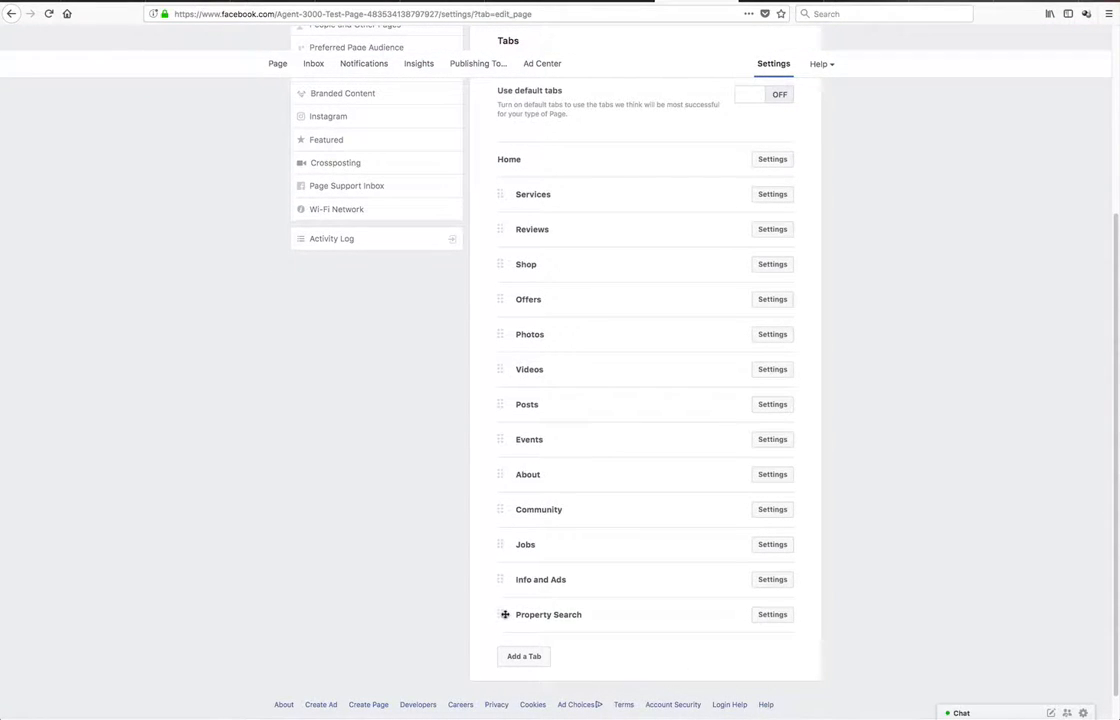
left_click_drag(500, 614, 500, 175)
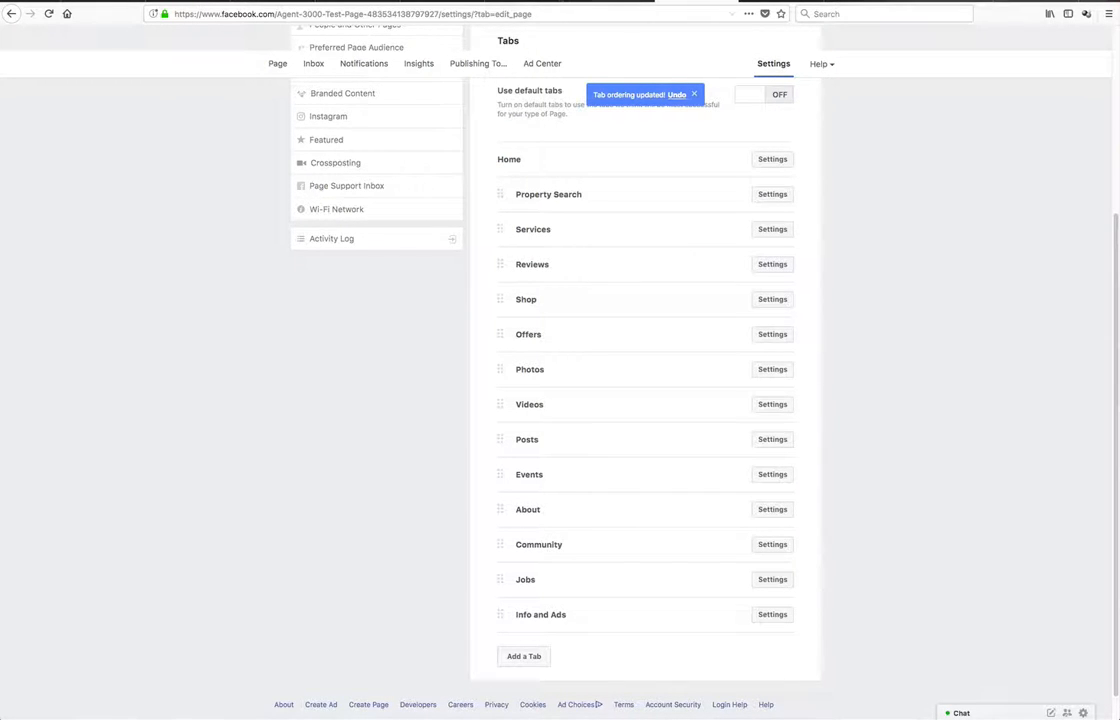
Return to the page, open the Property Search tab, copy its web address and load it in a new browser tab
scroll(558, 134, "up", 5)
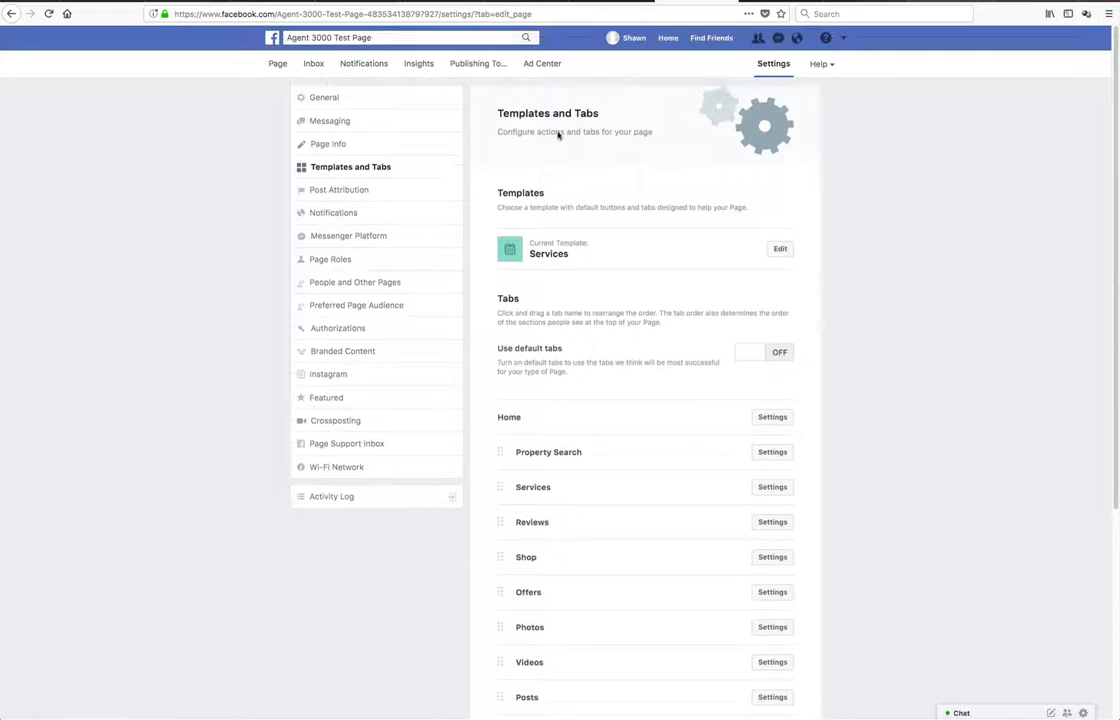
left_click(277, 65)
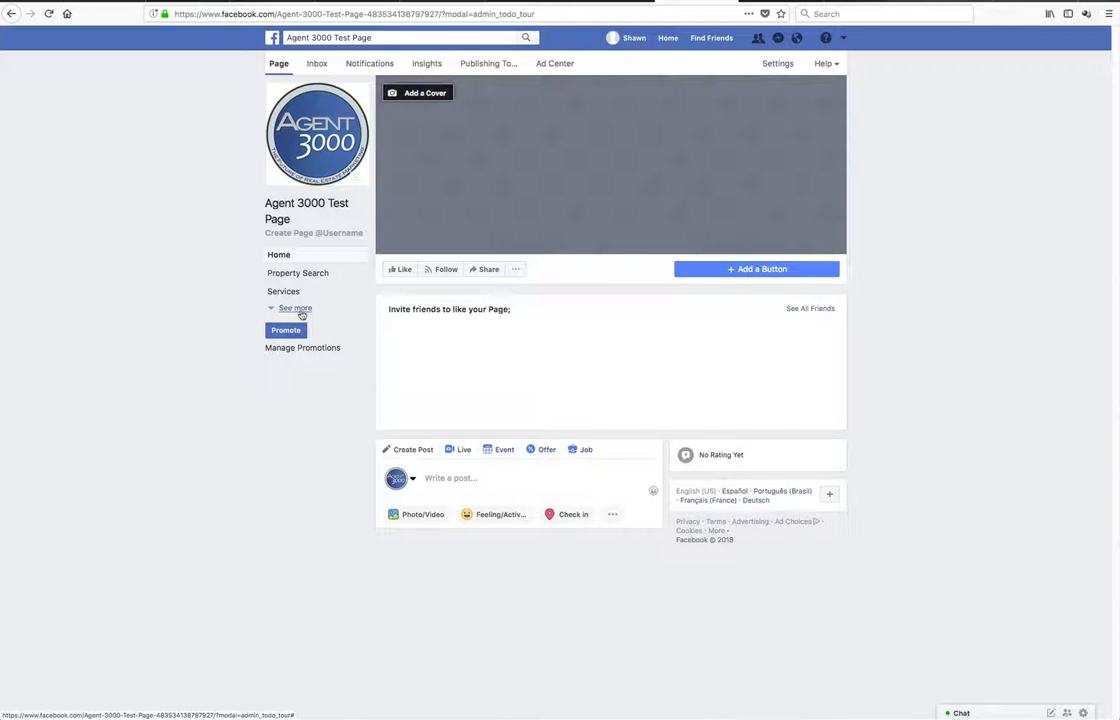
left_click(289, 274)
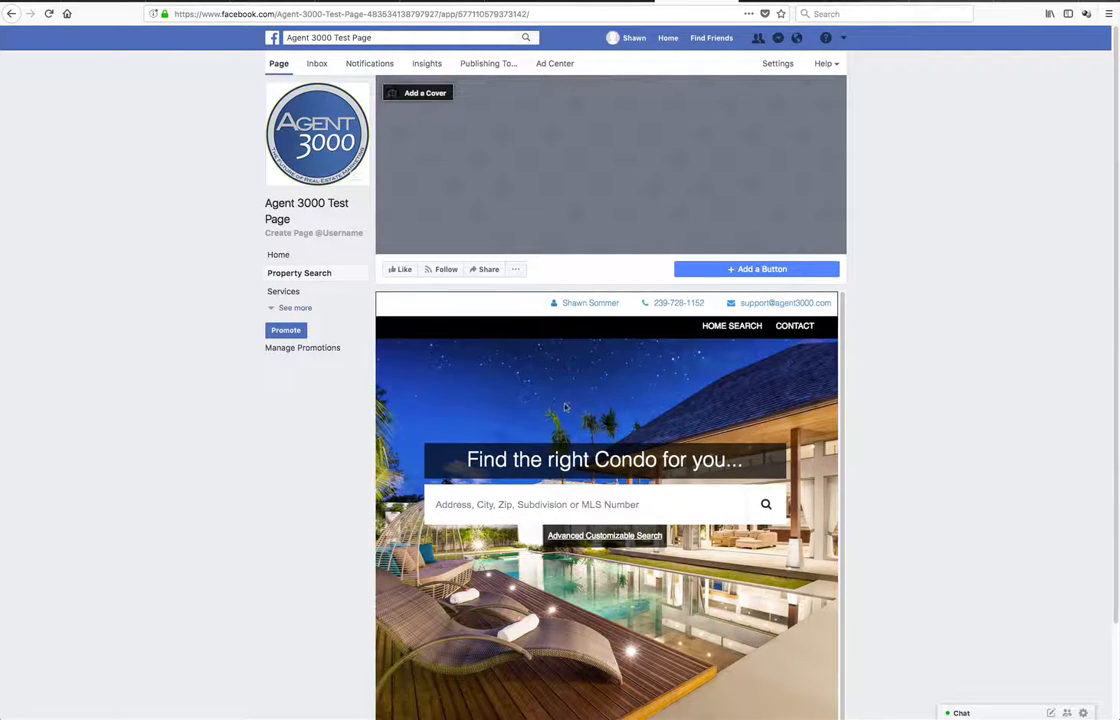
left_click(288, 13)
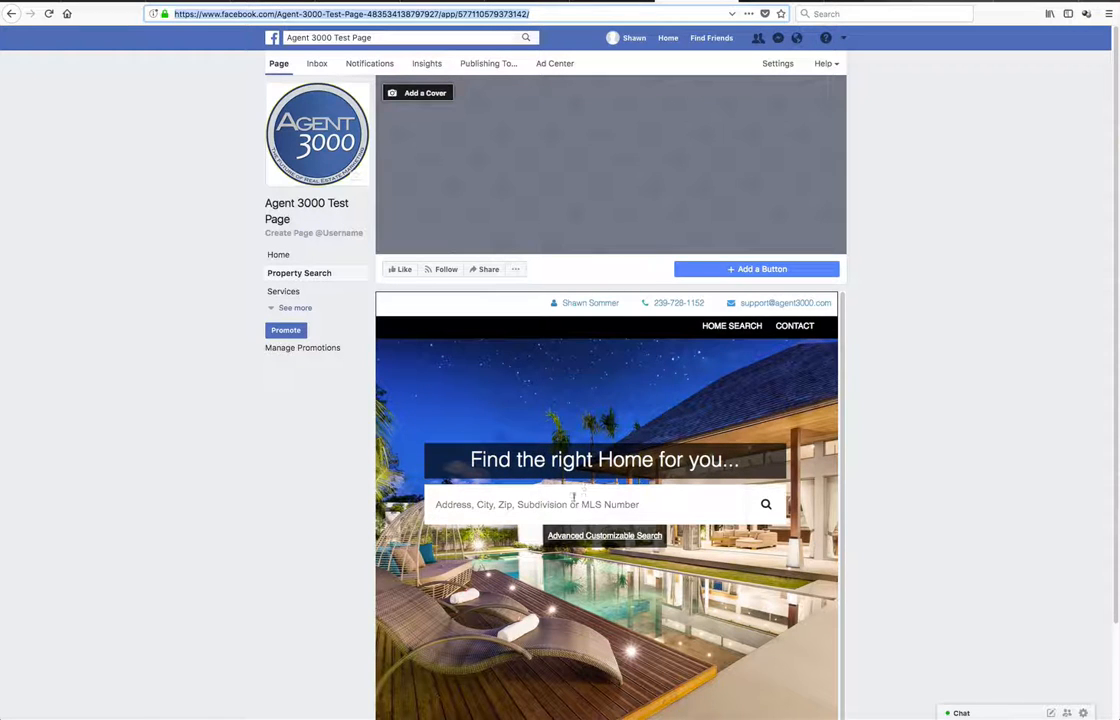
right_click(409, 14)
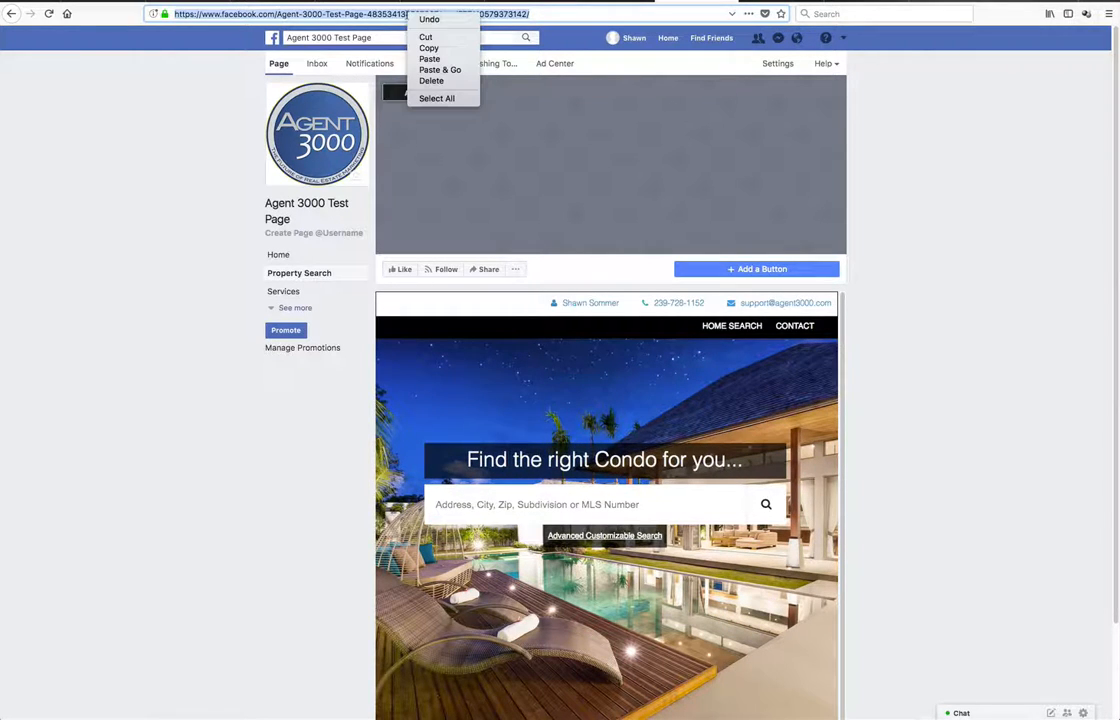
left_click(432, 48)
key("ctrl+t")
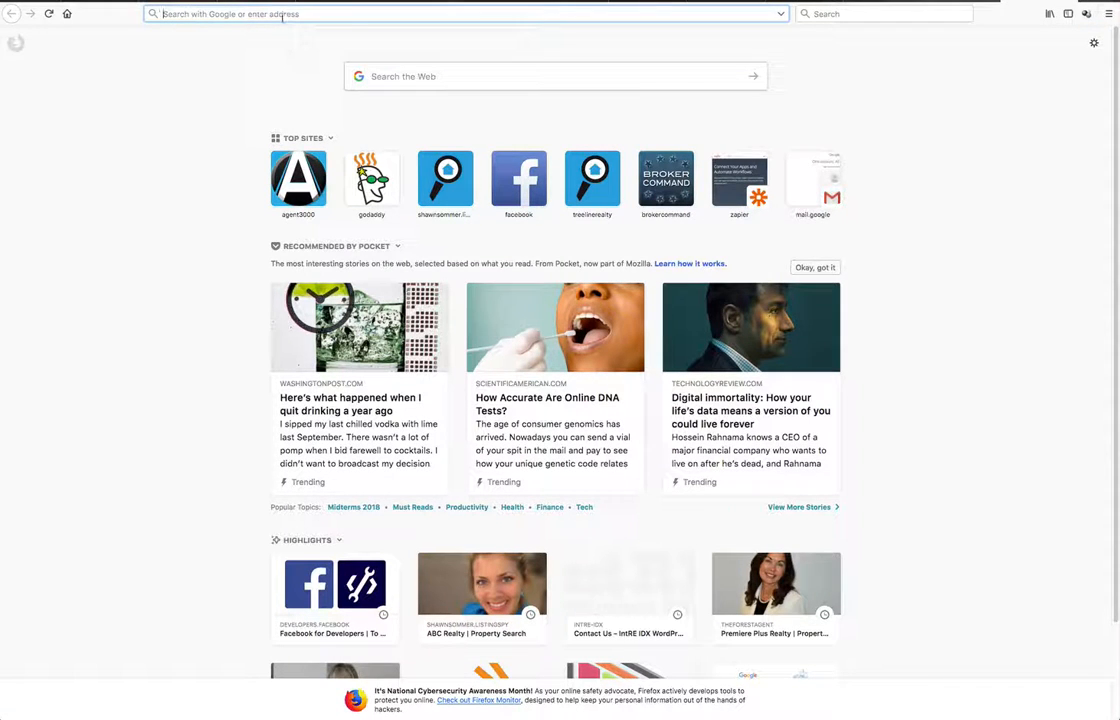
right_click(255, 14)
left_click(297, 57)
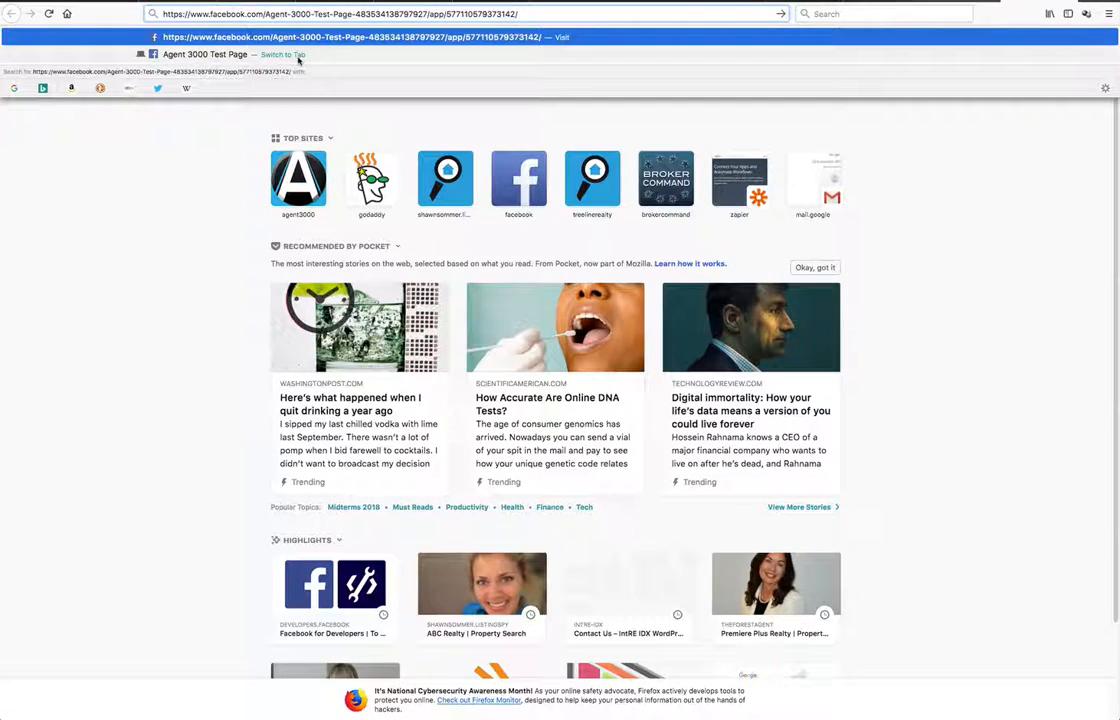
key("Return")
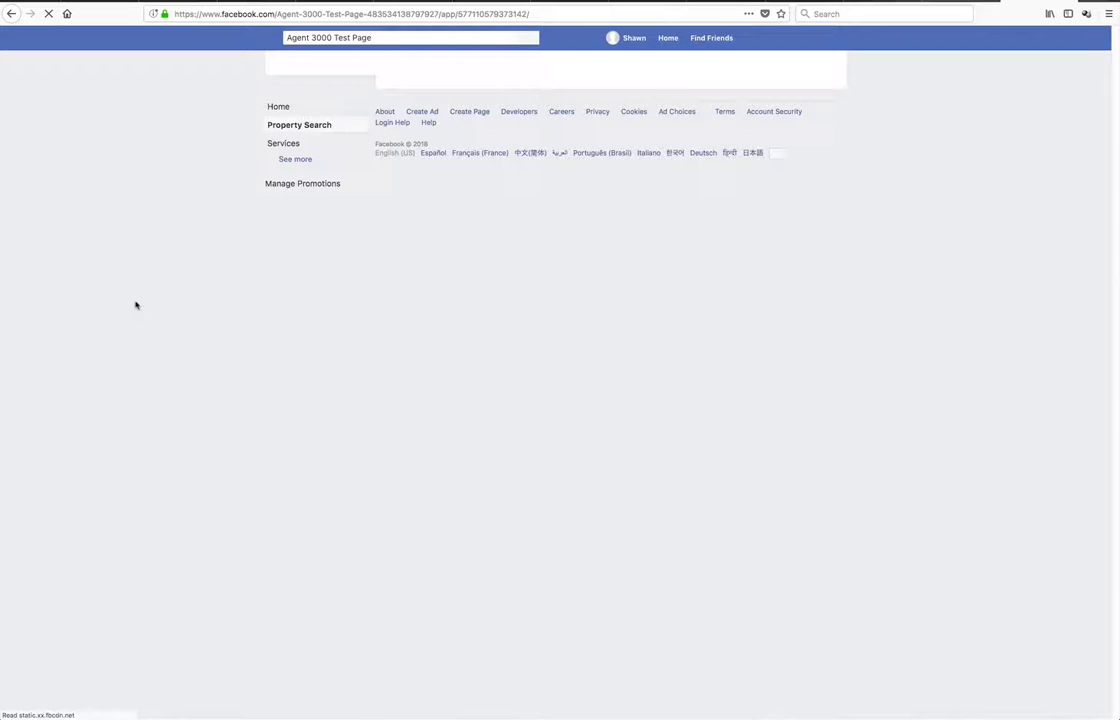